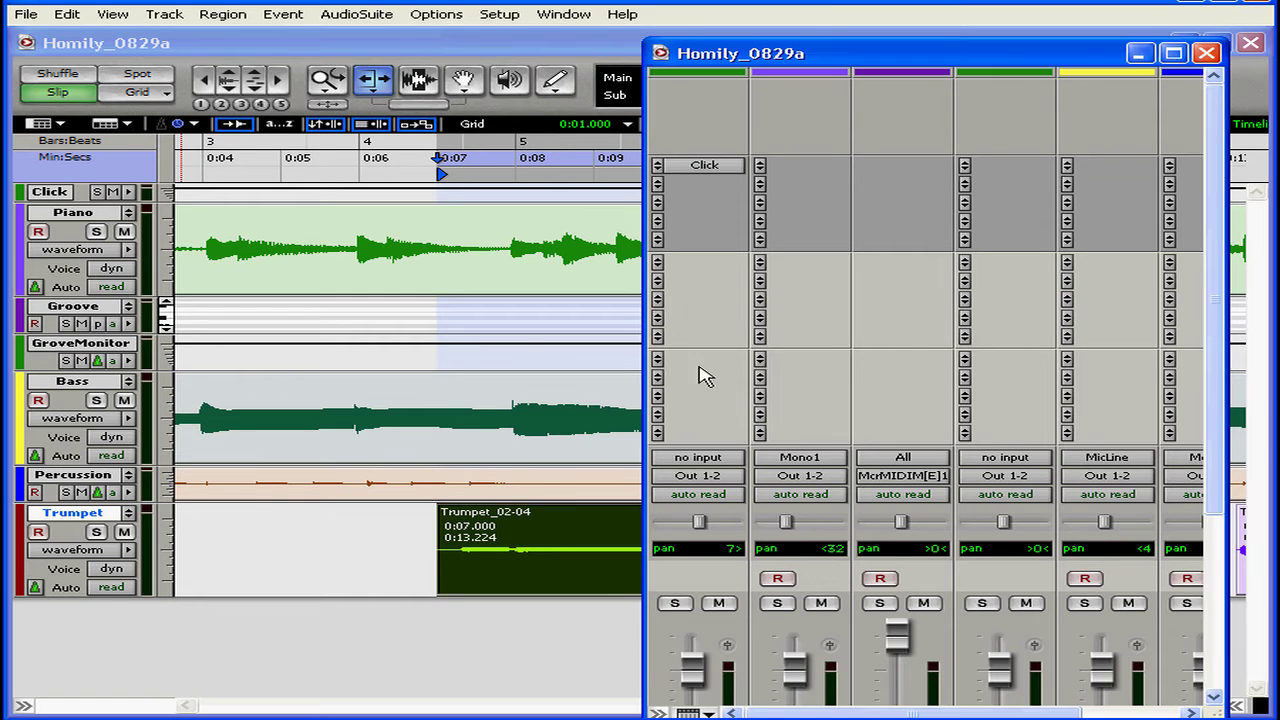
- Hide the lower bank of send slots in the Mix window
{"action": "left_click", "coordinate": [708, 714]}
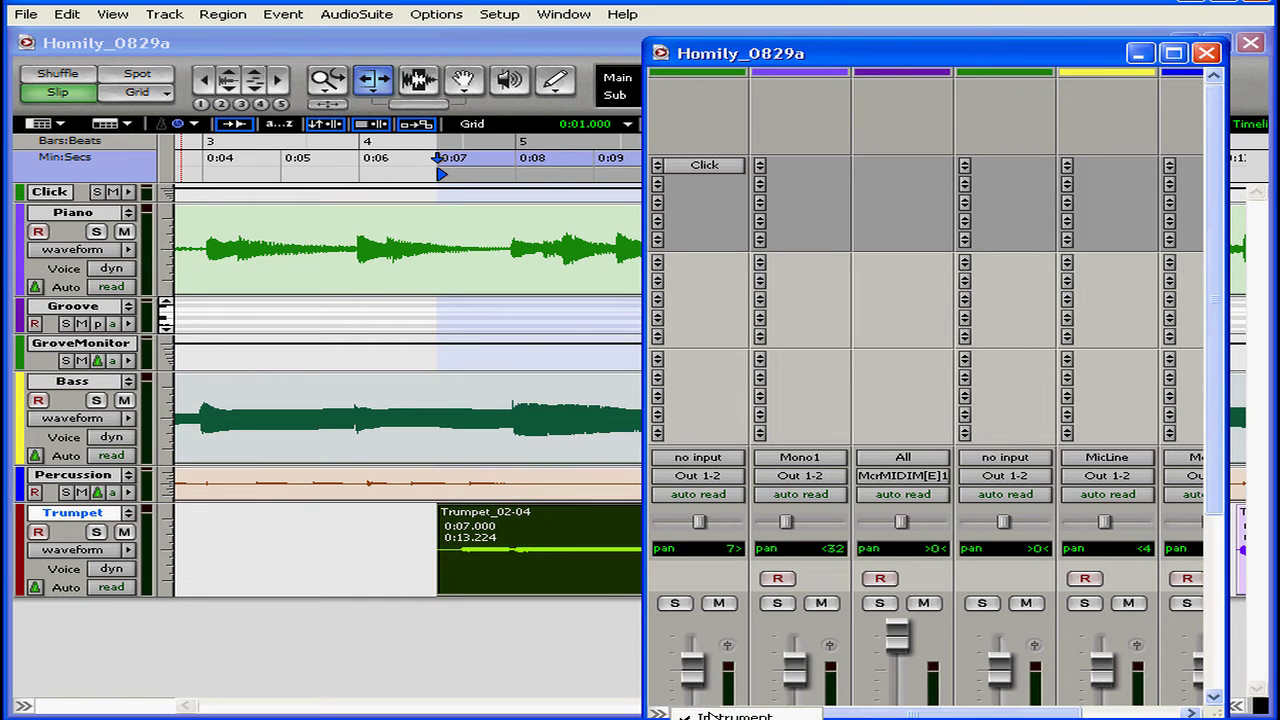
{"action": "left_click", "coordinate": [735, 716]}
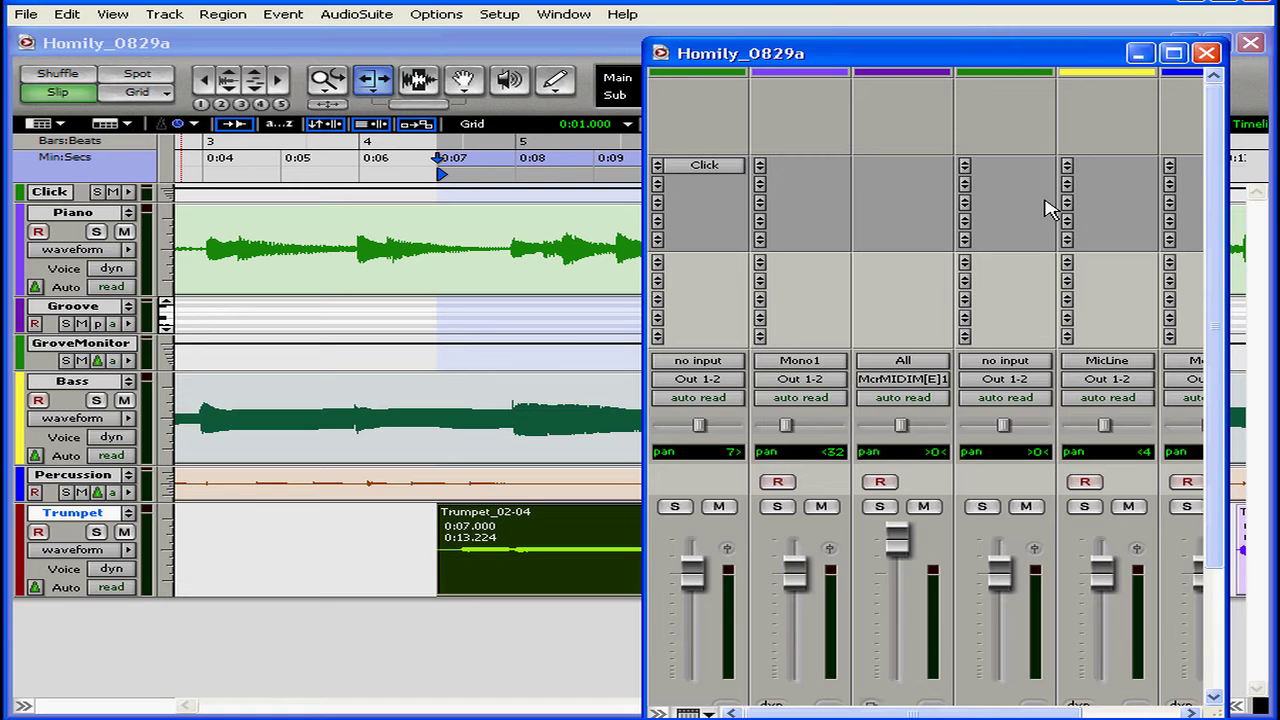
- Insert the D-Verb (mono) reverb in the Piano track's first insert slot and move its plug-in window fully into view
{"action": "left_click", "coordinate": [765, 170]}
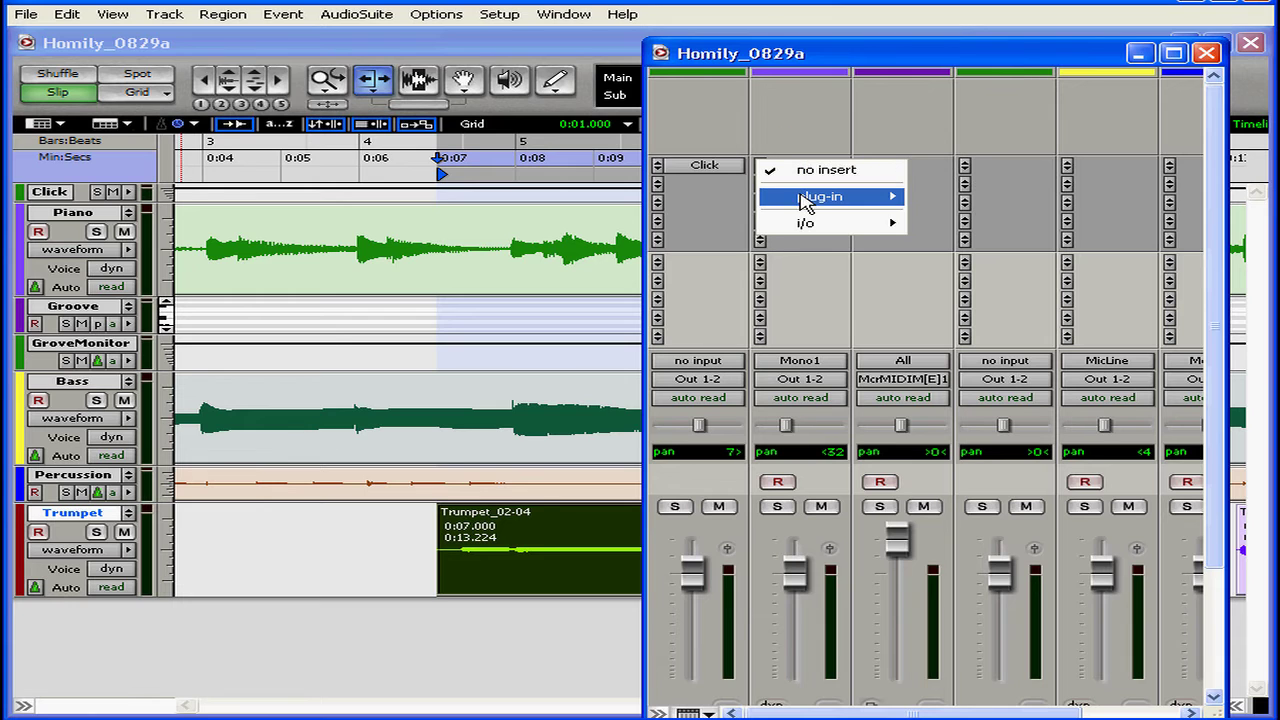
{"action": "mouse_move", "coordinate": [828, 200]}
{"action": "mouse_move", "coordinate": [980, 231]}
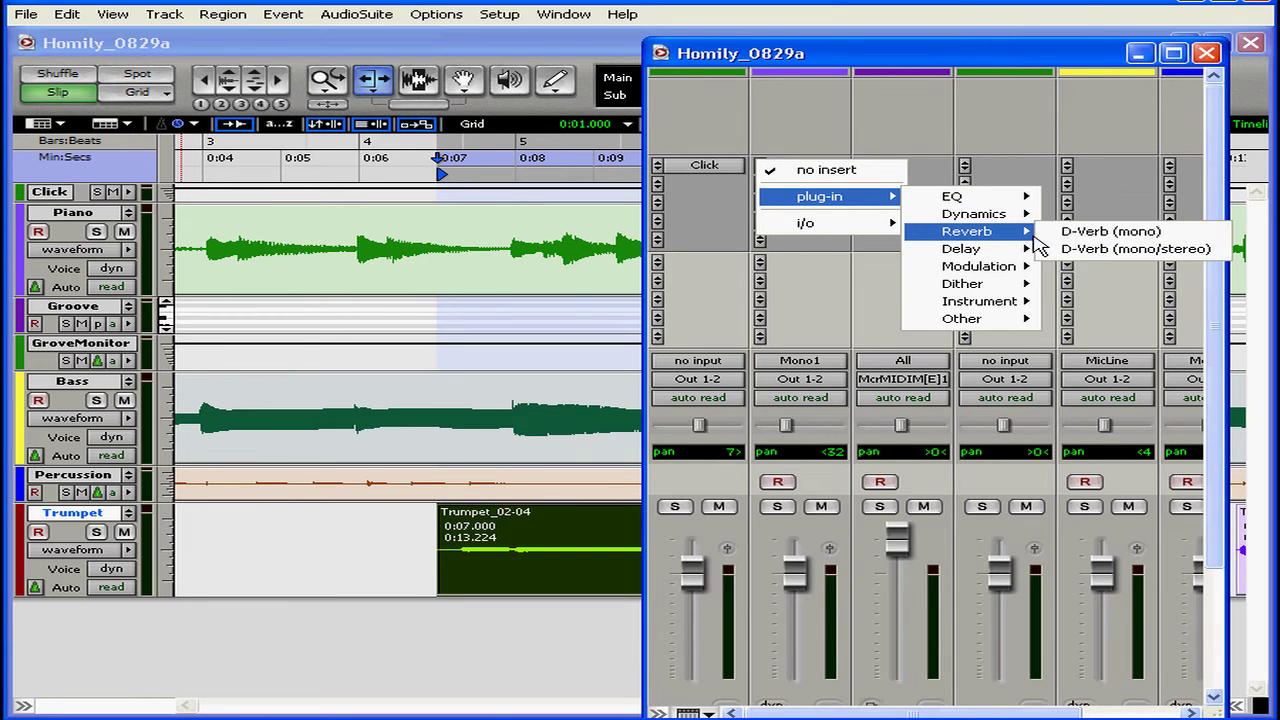
{"action": "left_click", "coordinate": [1100, 234]}
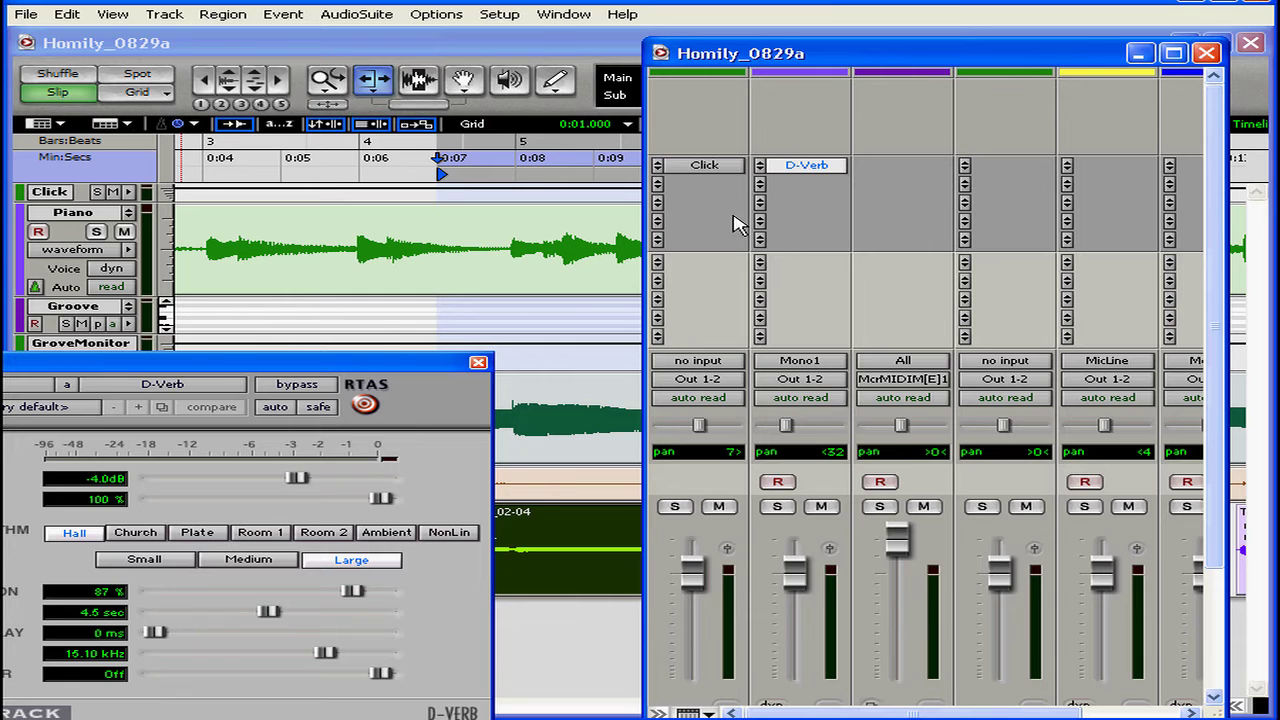
{"action": "left_click_drag", "start_coordinate": [378, 366], "coordinate": [566, 290]}
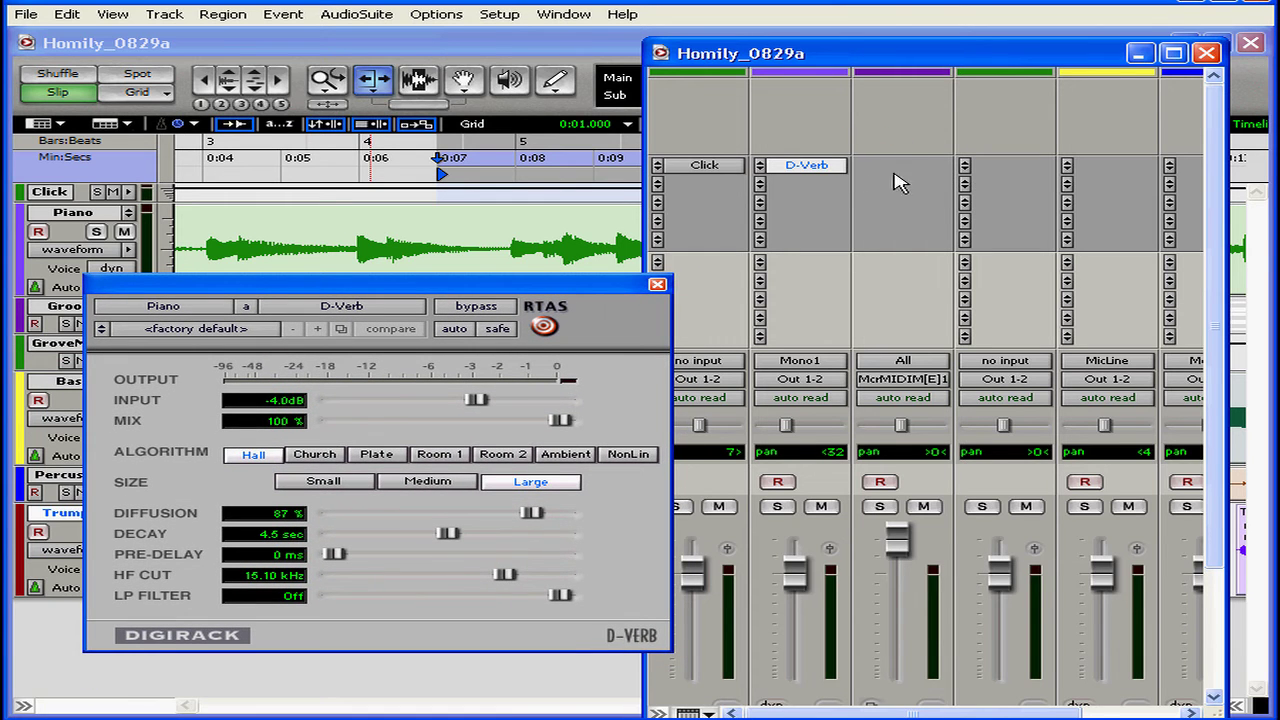
- Insert the D-Verb reverb in the Groove Monitor track's first insert slot, reposition its plug-in window and close it
{"action": "left_click", "coordinate": [966, 168]}
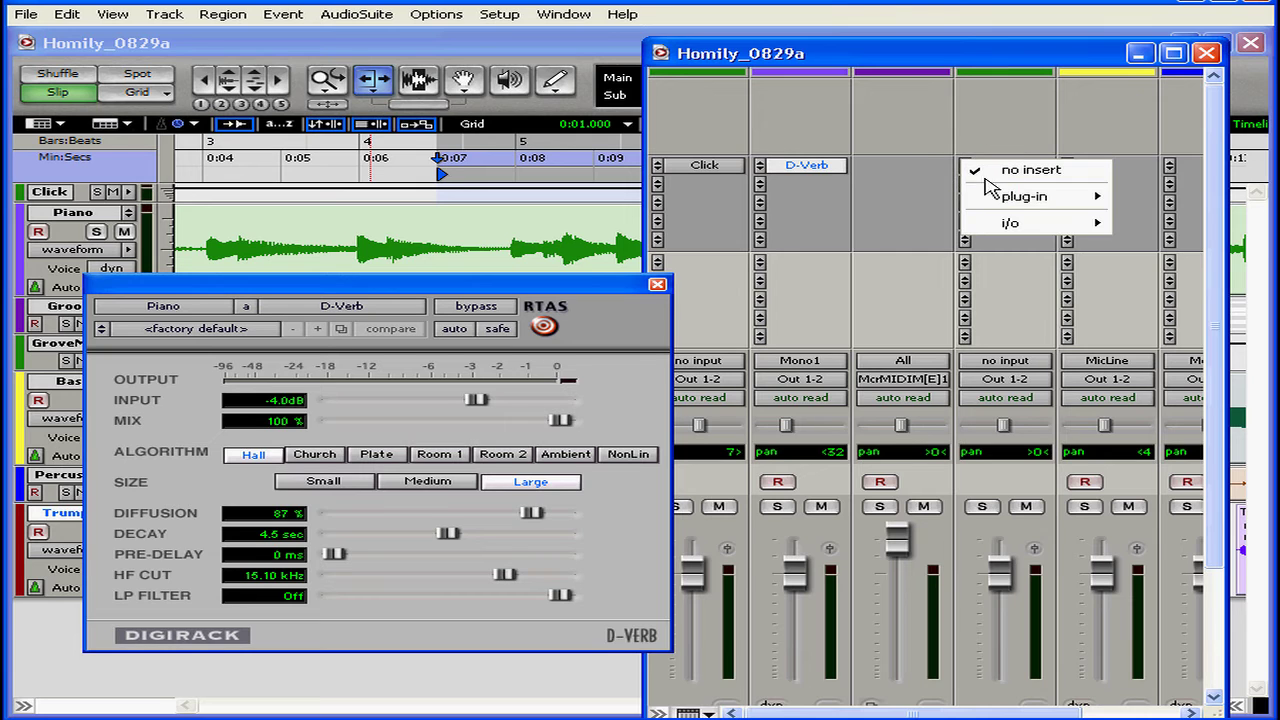
{"action": "mouse_move", "coordinate": [1104, 204]}
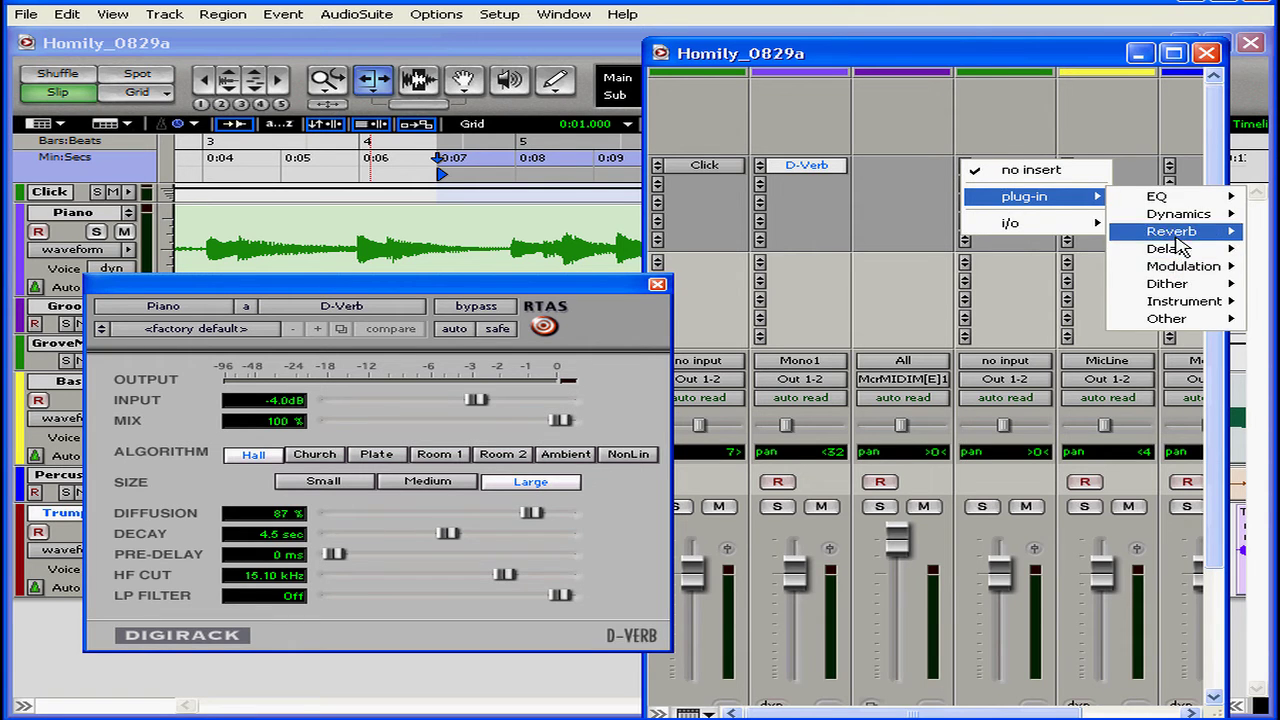
{"action": "mouse_move", "coordinate": [1170, 236]}
{"action": "left_click", "coordinate": [1066, 236]}
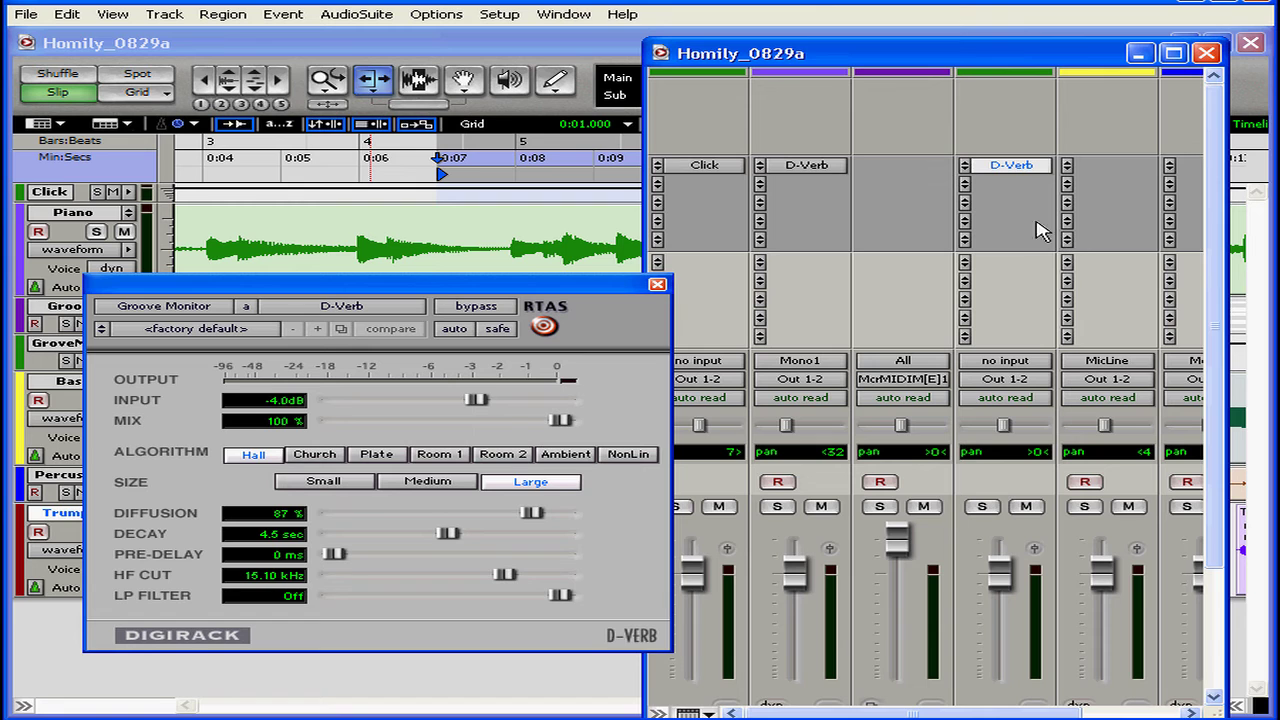
{"action": "left_click_drag", "start_coordinate": [510, 295], "coordinate": [632, 333]}
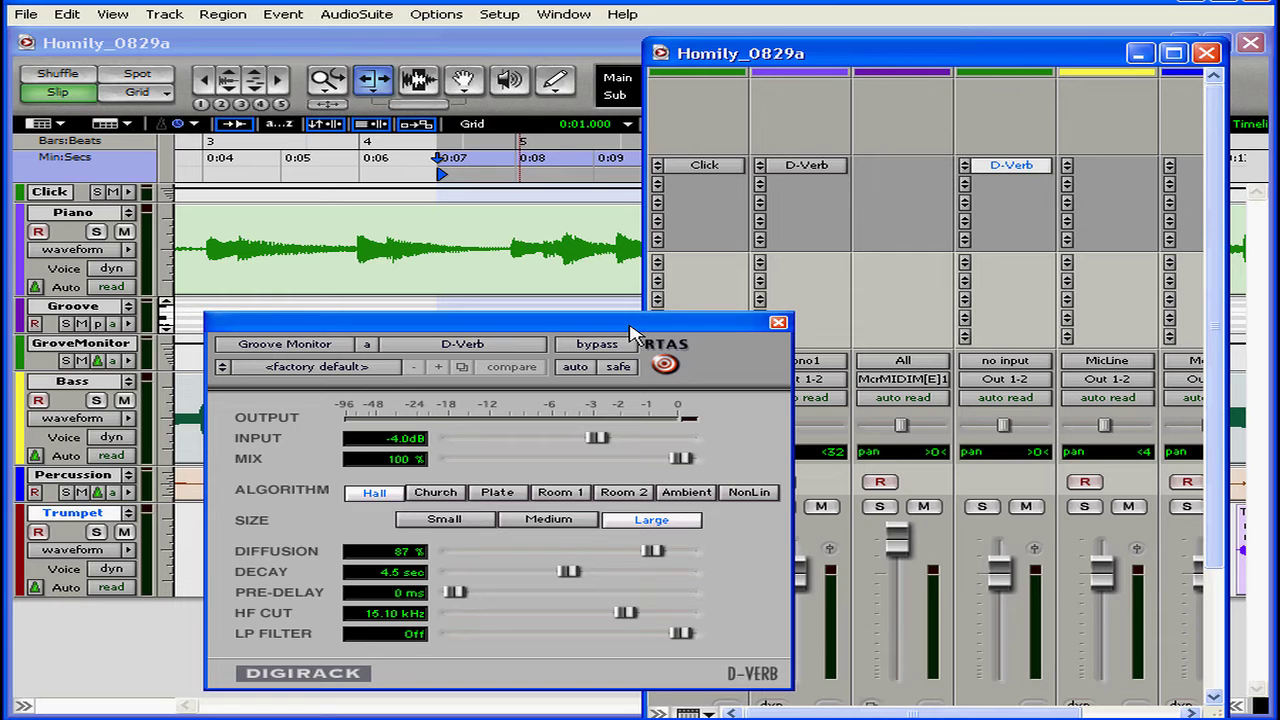
{"action": "left_click", "coordinate": [778, 323]}
- Examine the System Usage window, and view the Piano track's D-Verb settings
{"action": "left_click", "coordinate": [568, 16]}
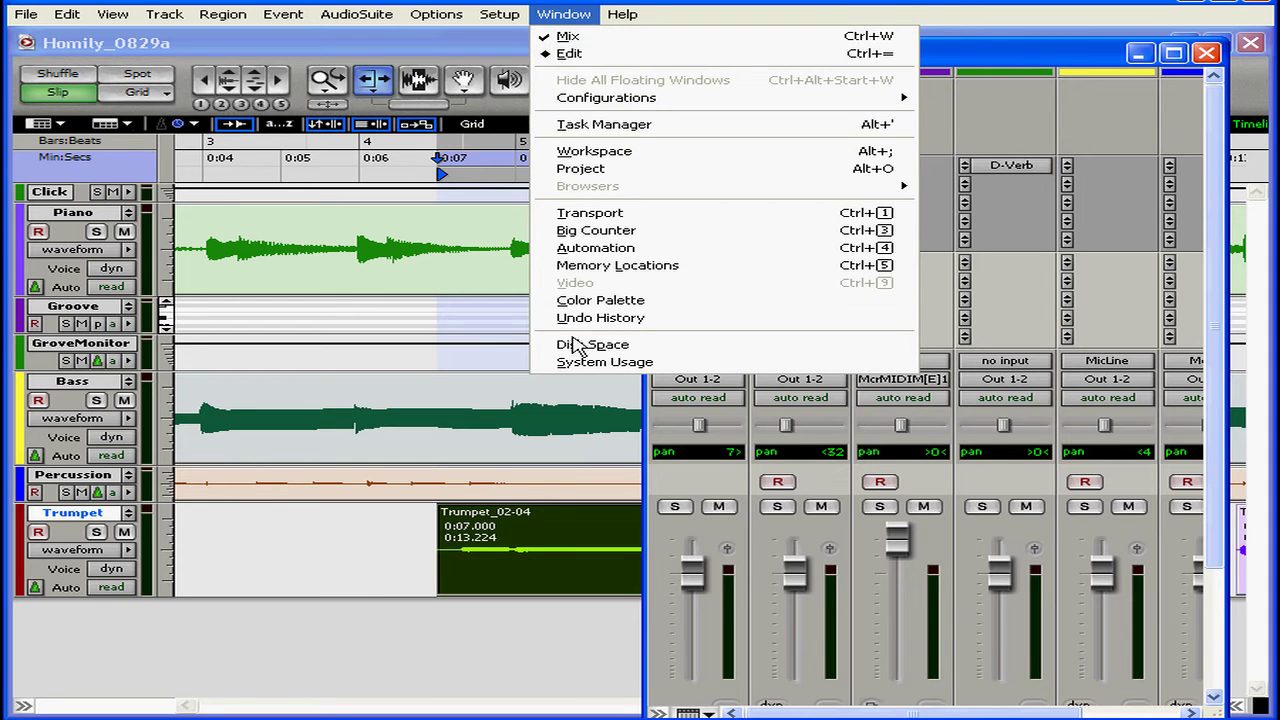
{"action": "left_click", "coordinate": [582, 364]}
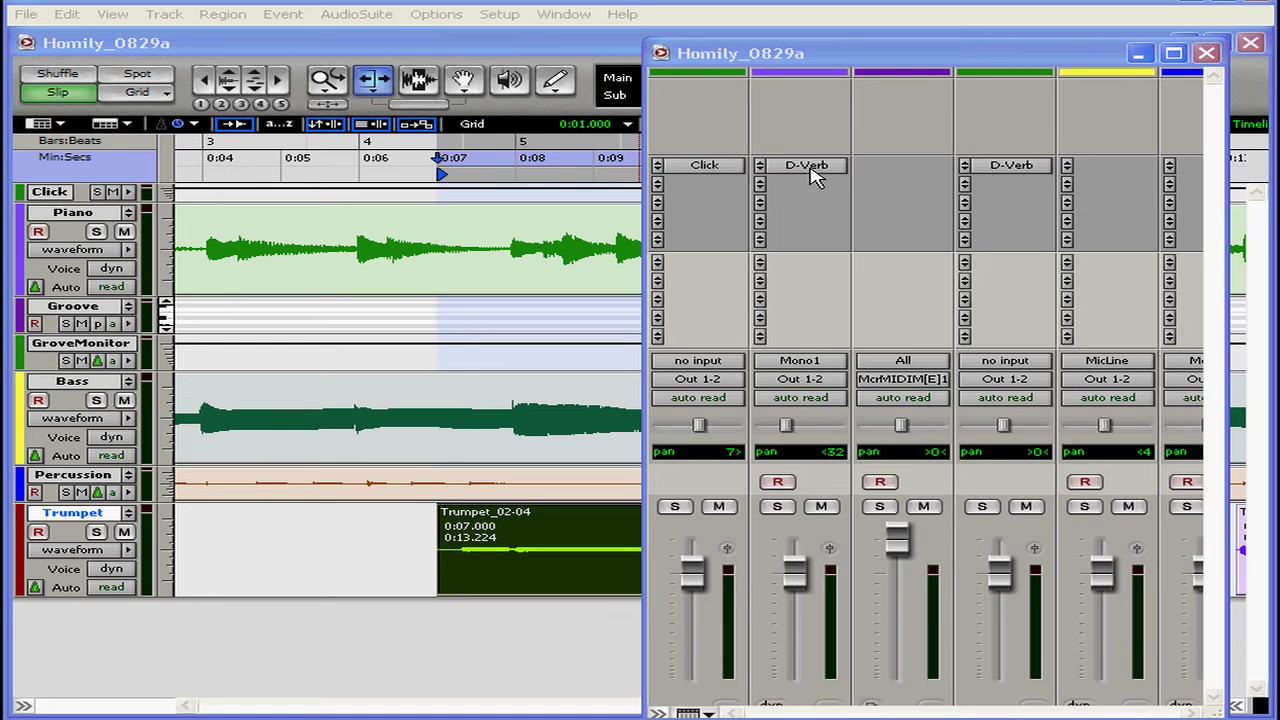
{"action": "left_click", "coordinate": [812, 175]}
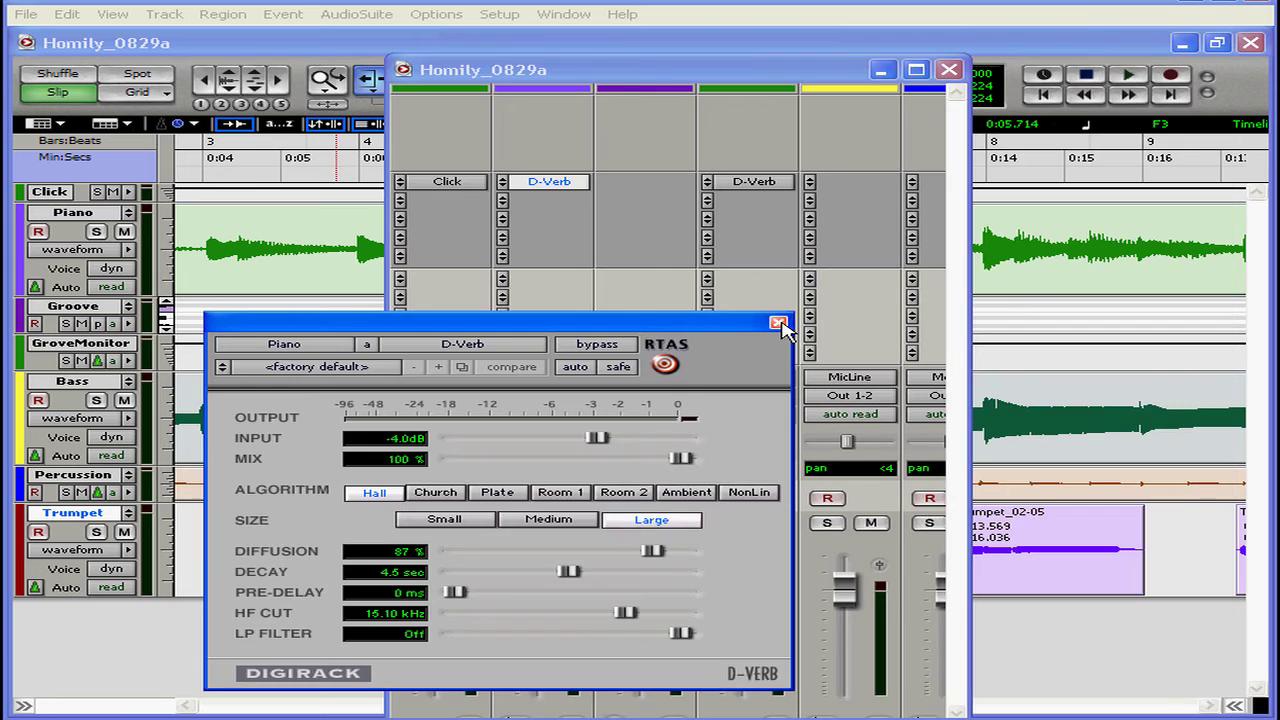
{"action": "left_click", "coordinate": [778, 324]}
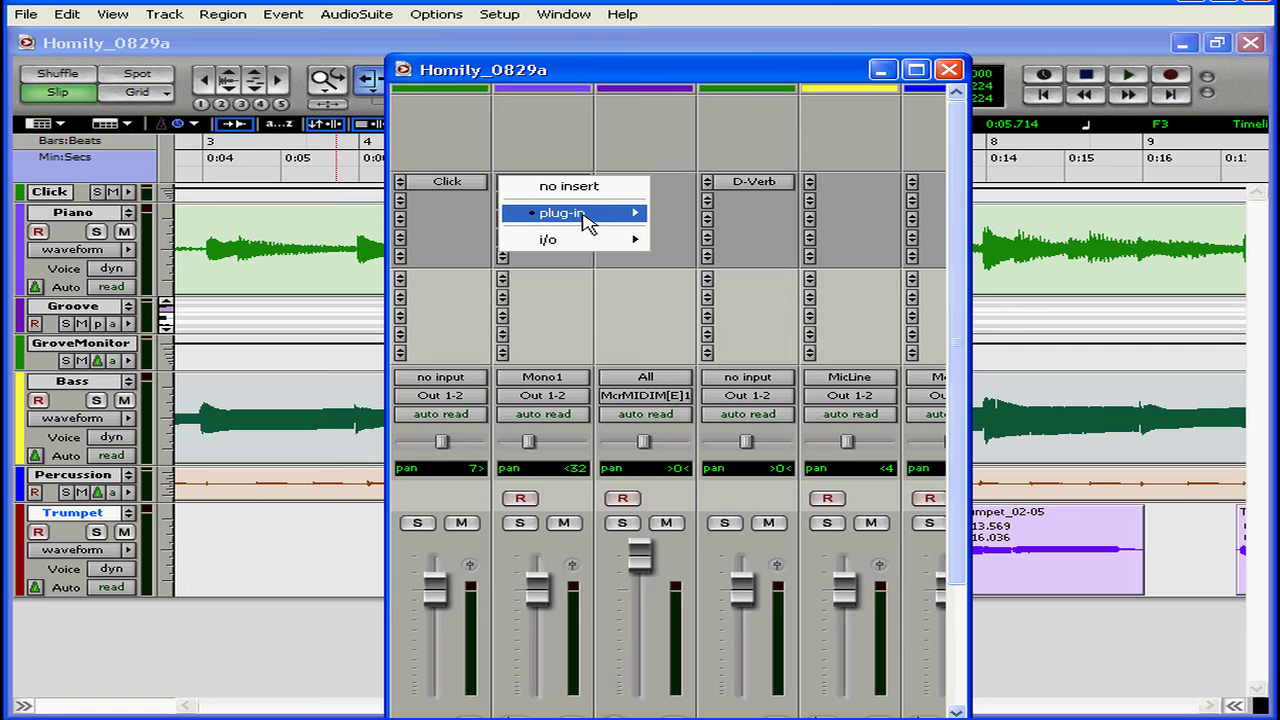
- Replace the Piano track's D-Verb with the 1-Band EQ 3 (mono) plug-in after browsing the delay options
{"action": "mouse_move", "coordinate": [584, 216]}
{"action": "mouse_move", "coordinate": [730, 310]}
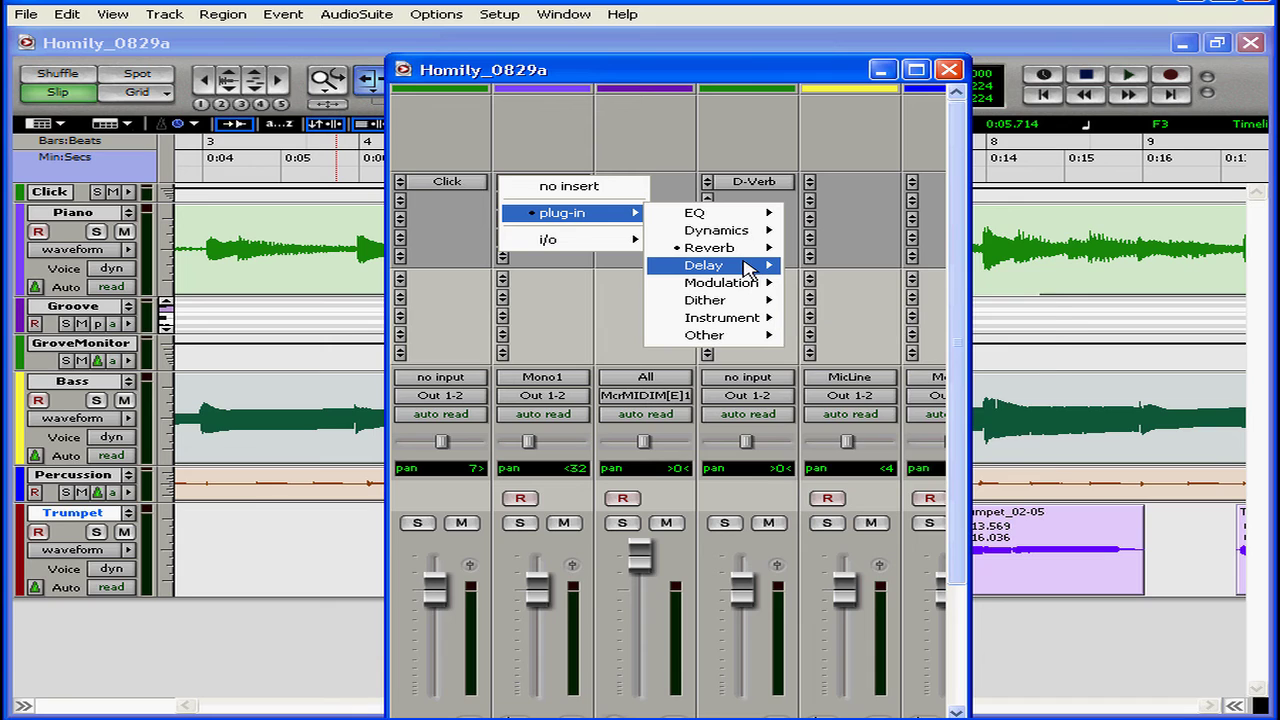
{"action": "mouse_move", "coordinate": [748, 269]}
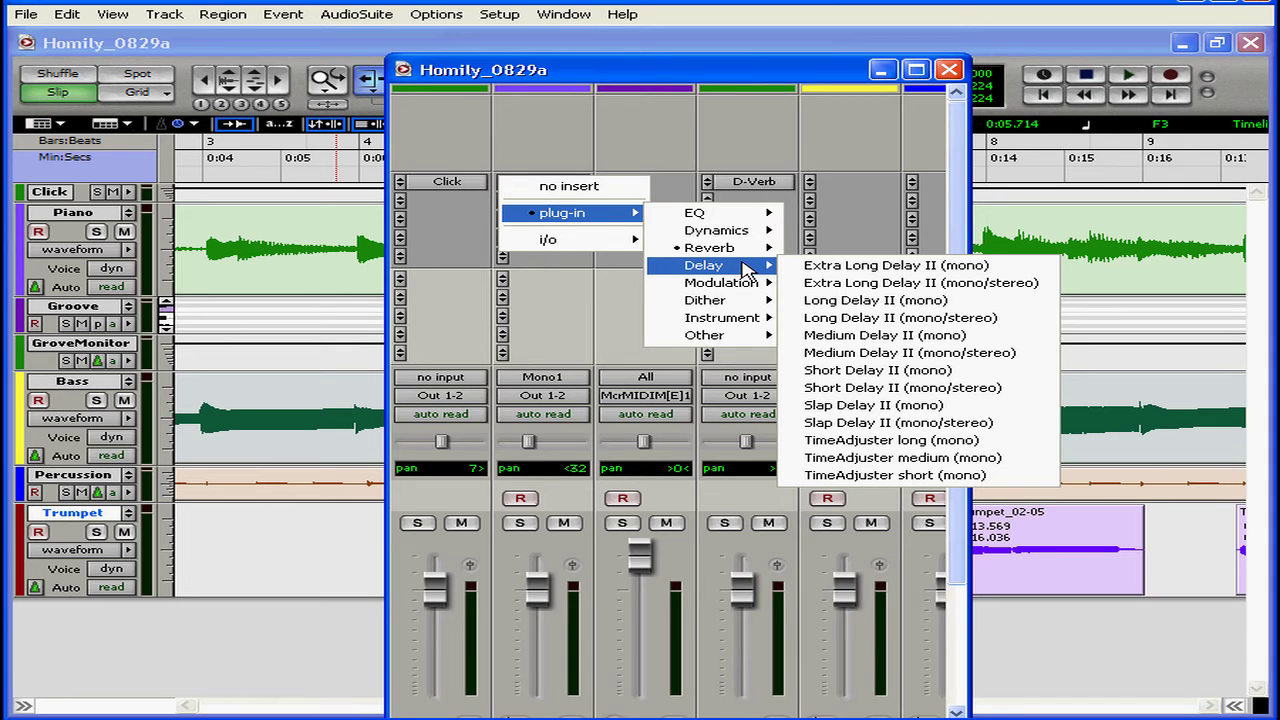
{"action": "mouse_move", "coordinate": [715, 222]}
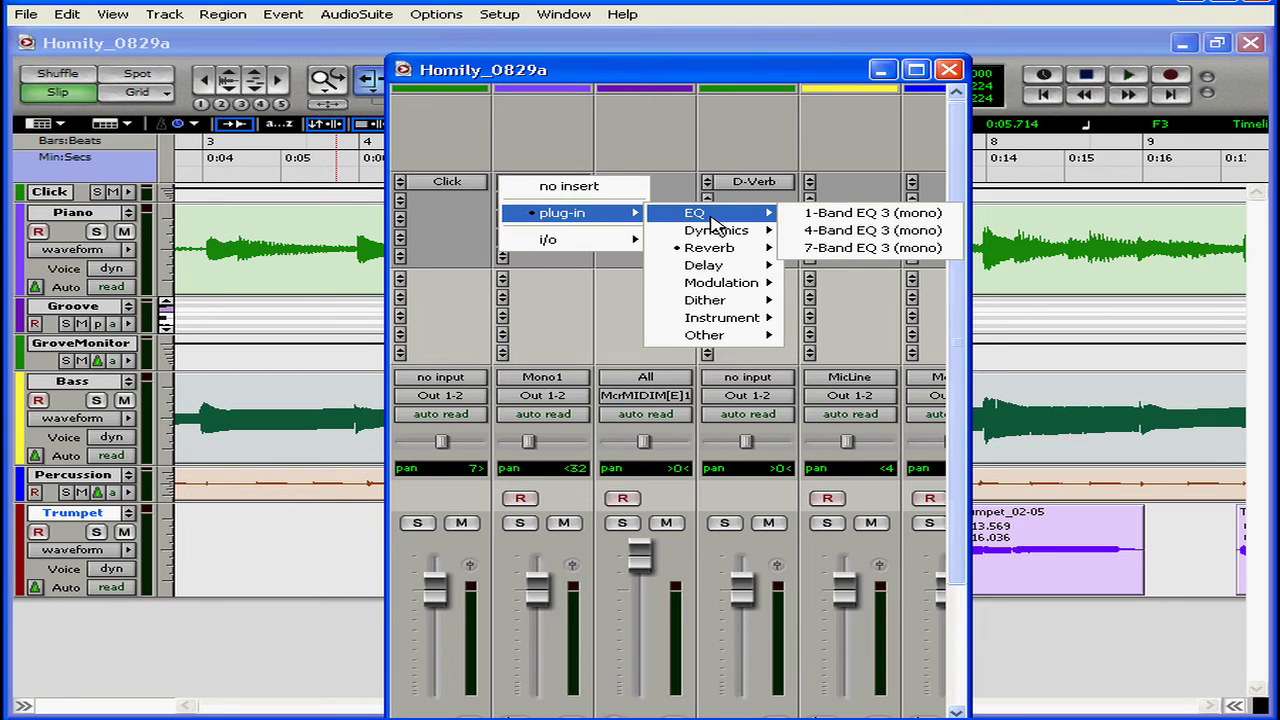
{"action": "left_click", "coordinate": [820, 214]}
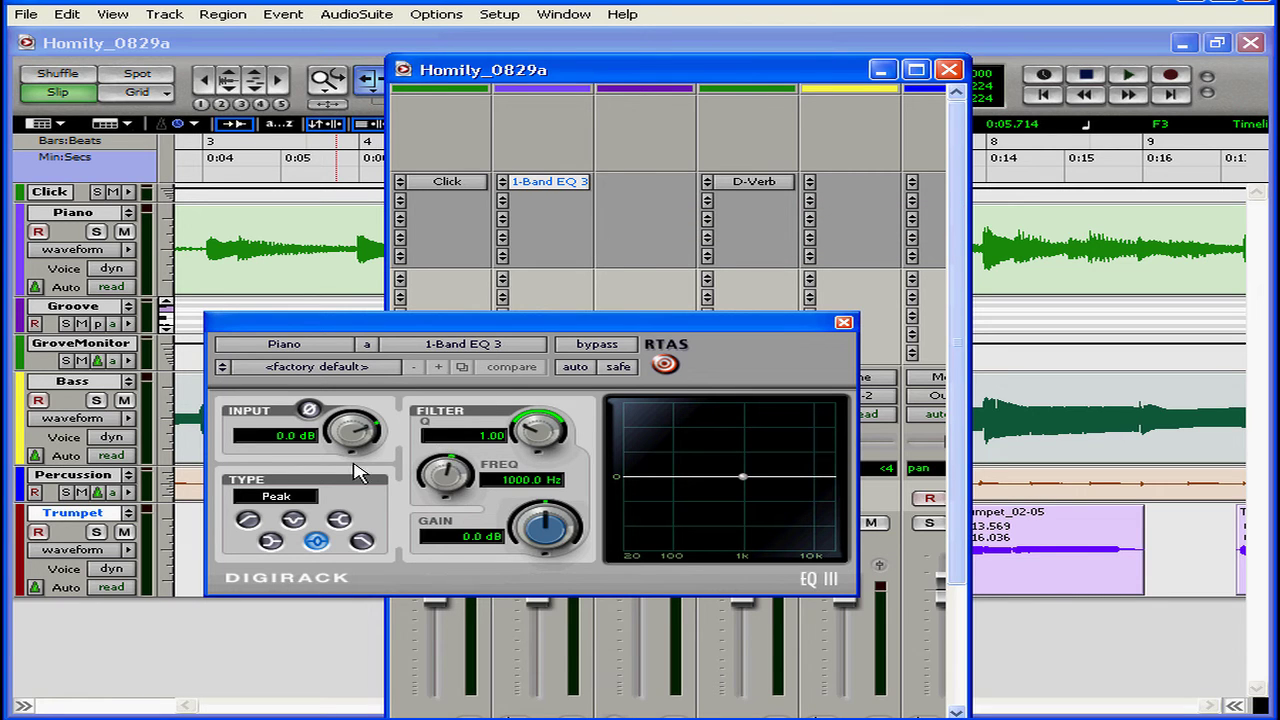
- Move the Piano EQ's peak band to 244 Hz at -5.6 dB, shift it to 4.75 kHz at 0.0 dB, and close the EQ
{"action": "left_click_drag", "start_coordinate": [743, 476], "coordinate": [701, 501]}
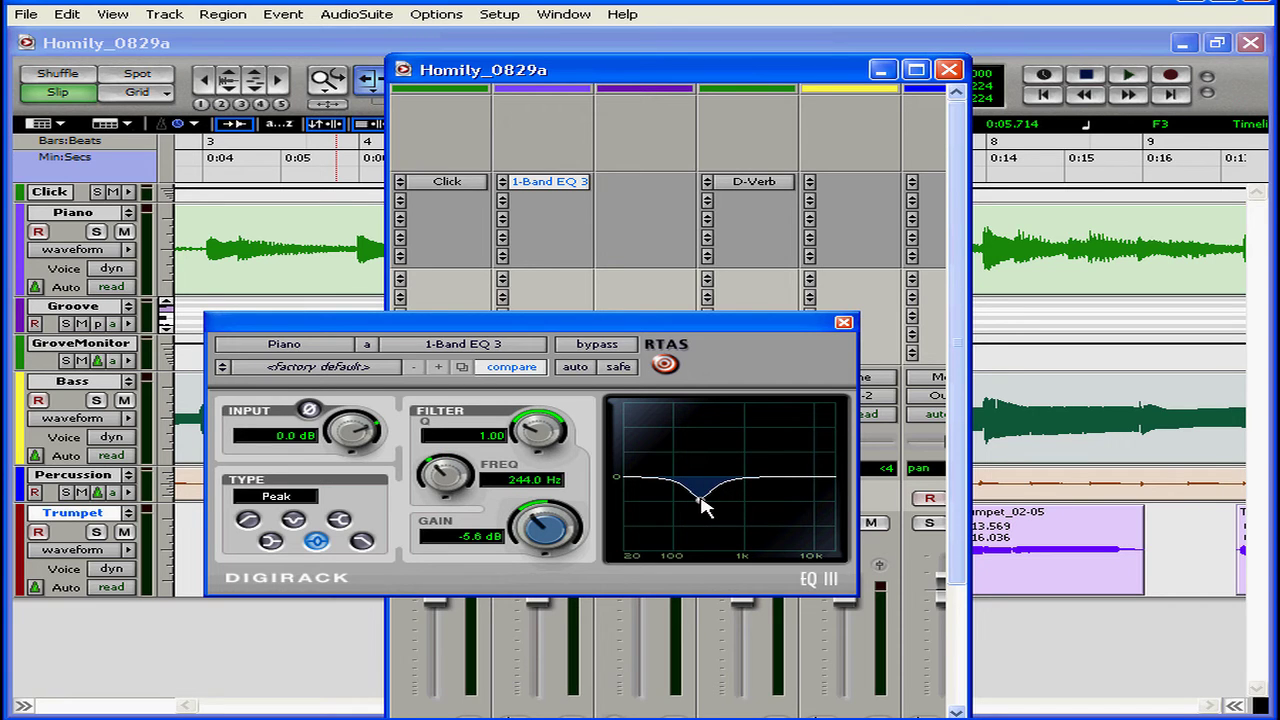
{"action": "left_click_drag", "start_coordinate": [700, 497], "coordinate": [794, 485]}
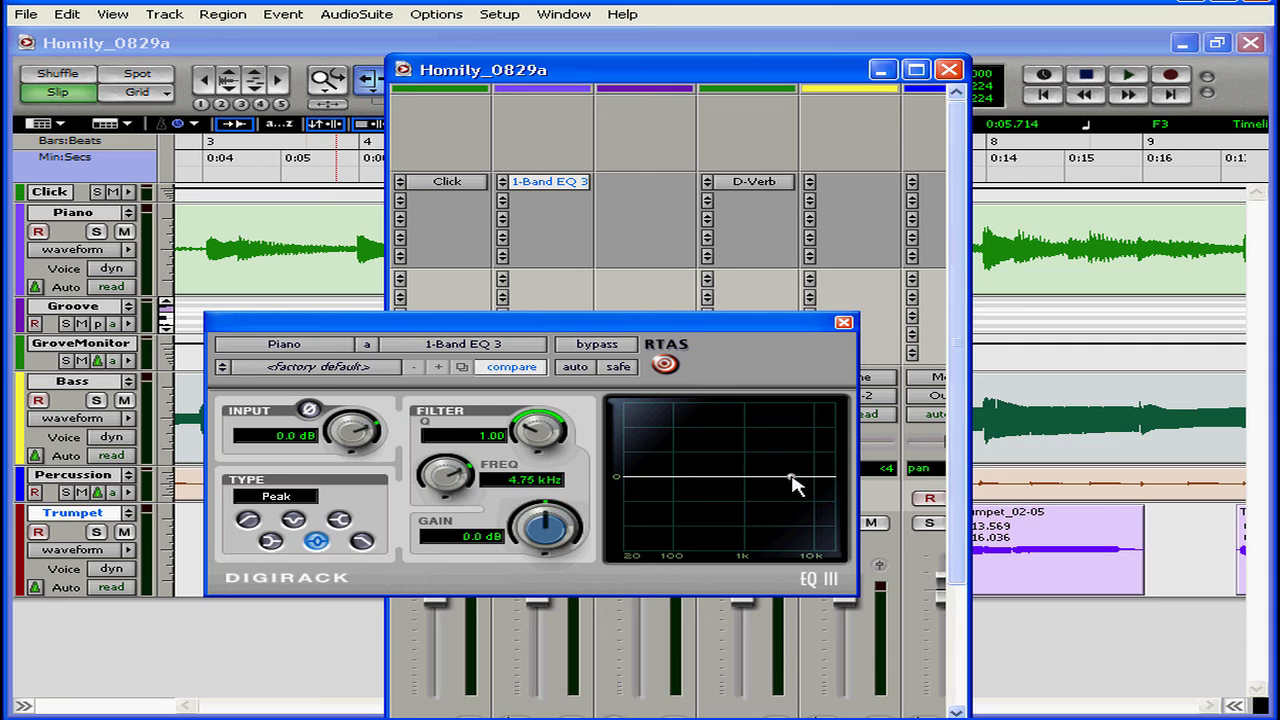
{"action": "left_click", "coordinate": [843, 324]}
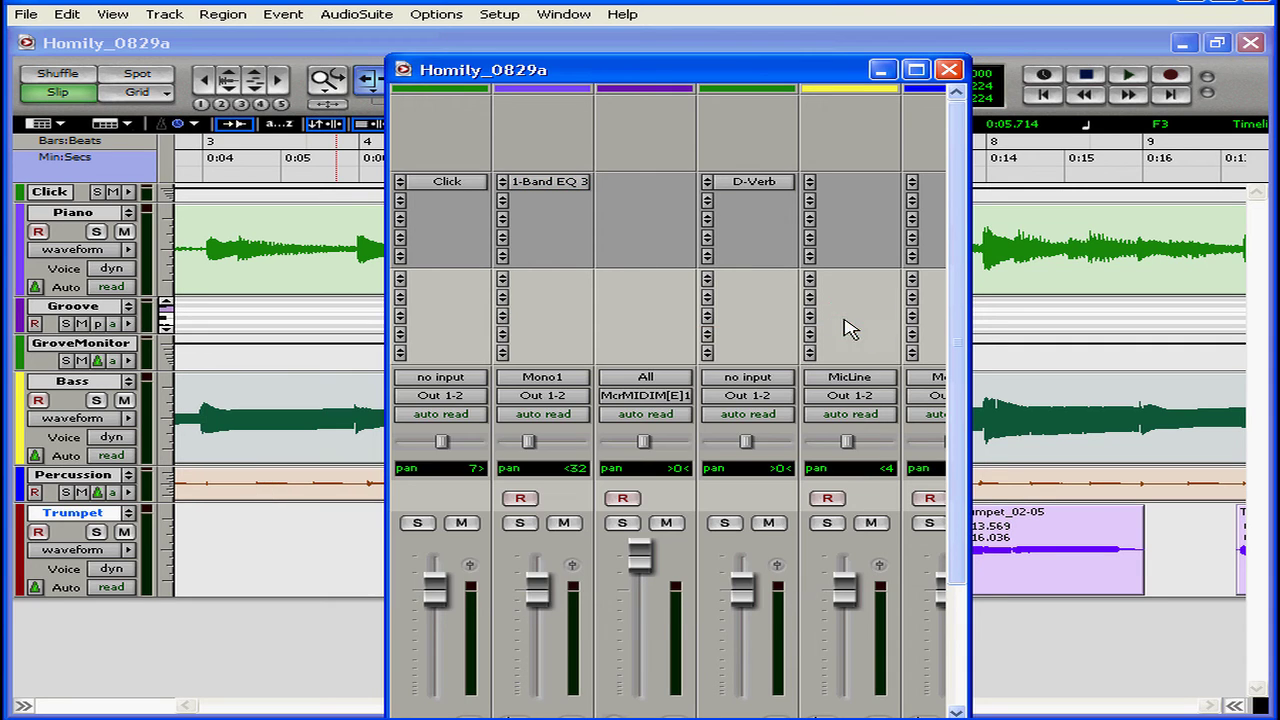
- Replace the Piano track's EQ with Compressor/Limiter Dyn 3 (mono), view its controls and close its window
{"action": "left_click", "coordinate": [502, 201]}
{"action": "mouse_move", "coordinate": [598, 238]}
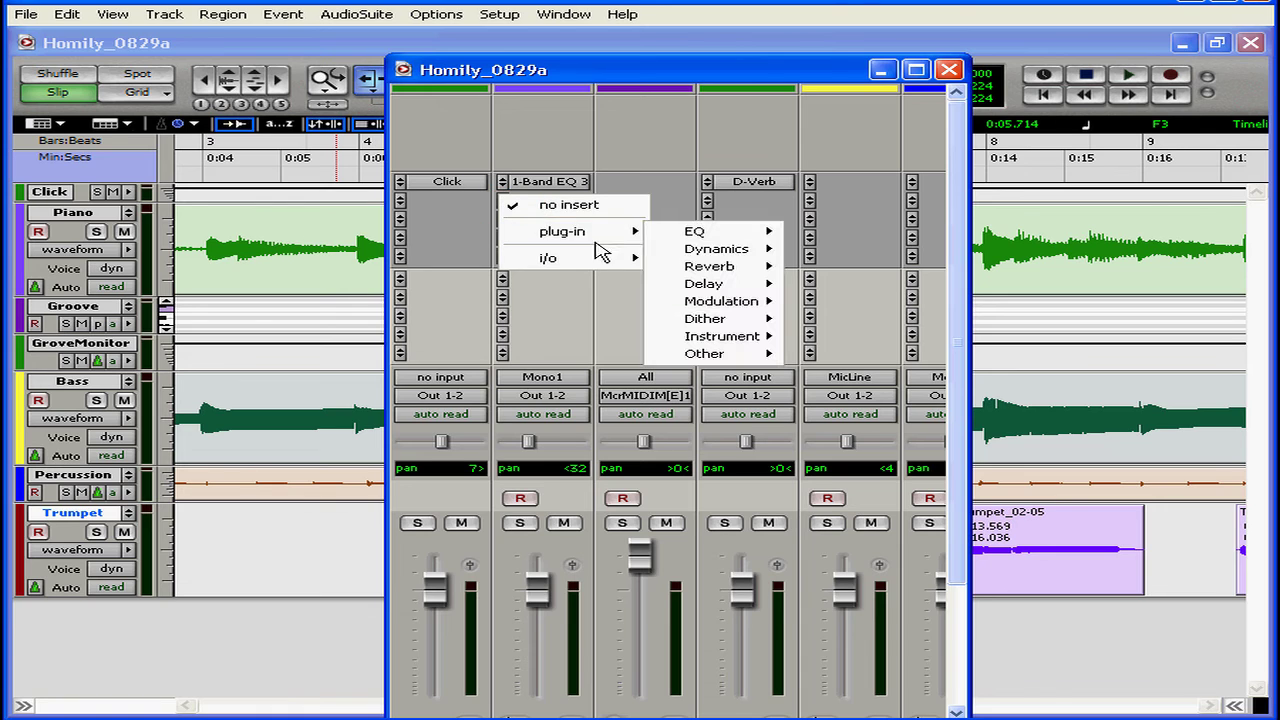
{"action": "mouse_move", "coordinate": [697, 258]}
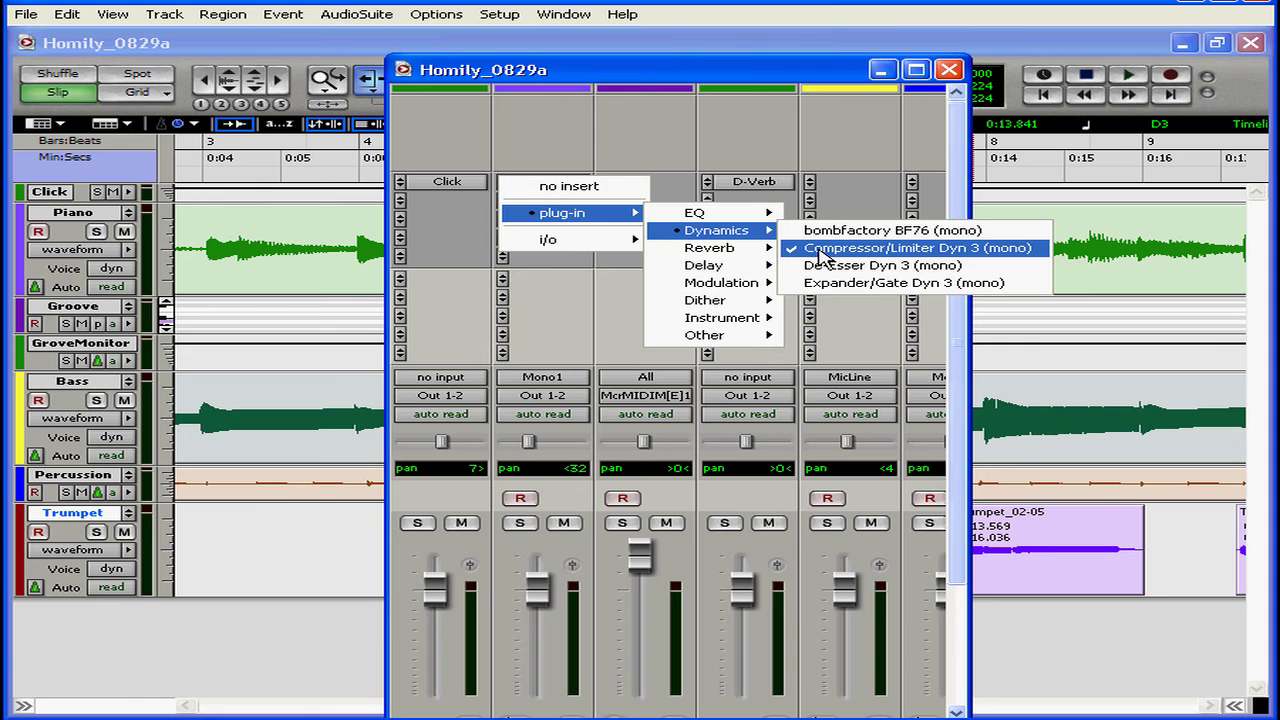
{"action": "left_click", "coordinate": [818, 250]}
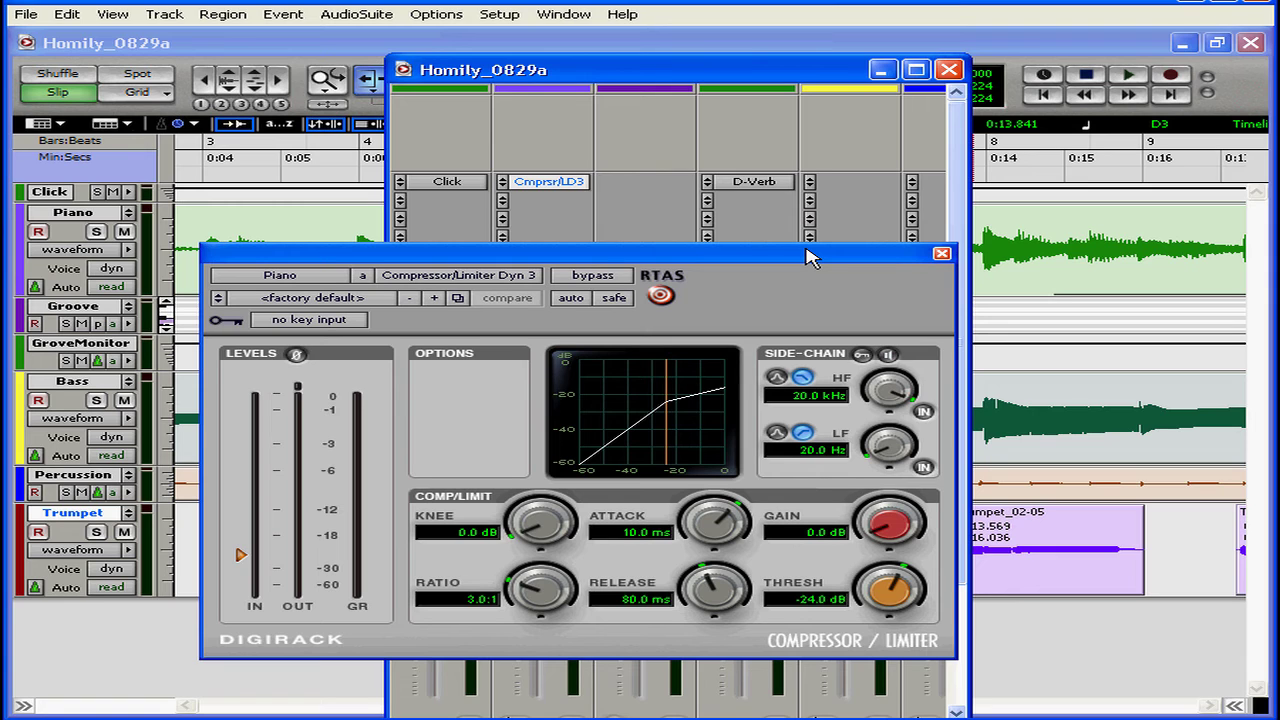
{"action": "left_click", "coordinate": [942, 253]}
- Replace the Piano track's compressor with De-Esser Dyn 3 (mono), view its controls and close its window
{"action": "left_click", "coordinate": [549, 187]}
{"action": "left_click", "coordinate": [503, 184]}
{"action": "mouse_move", "coordinate": [576, 222]}
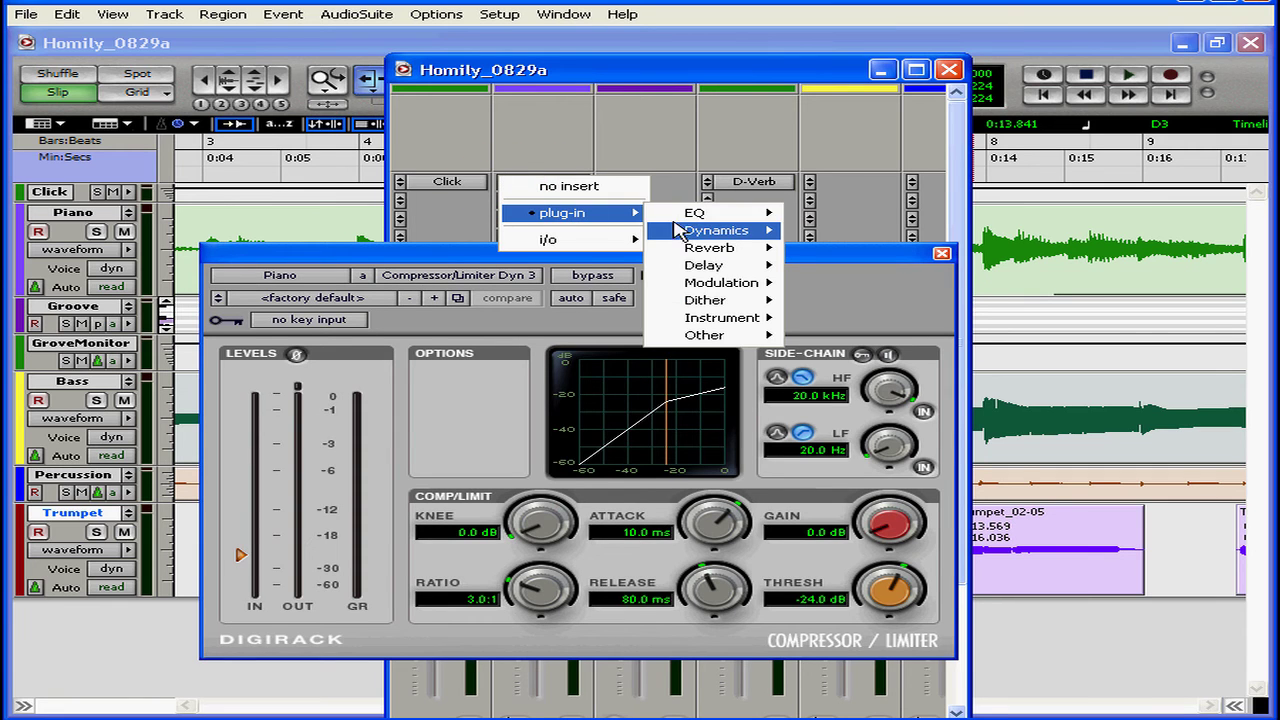
{"action": "mouse_move", "coordinate": [731, 233]}
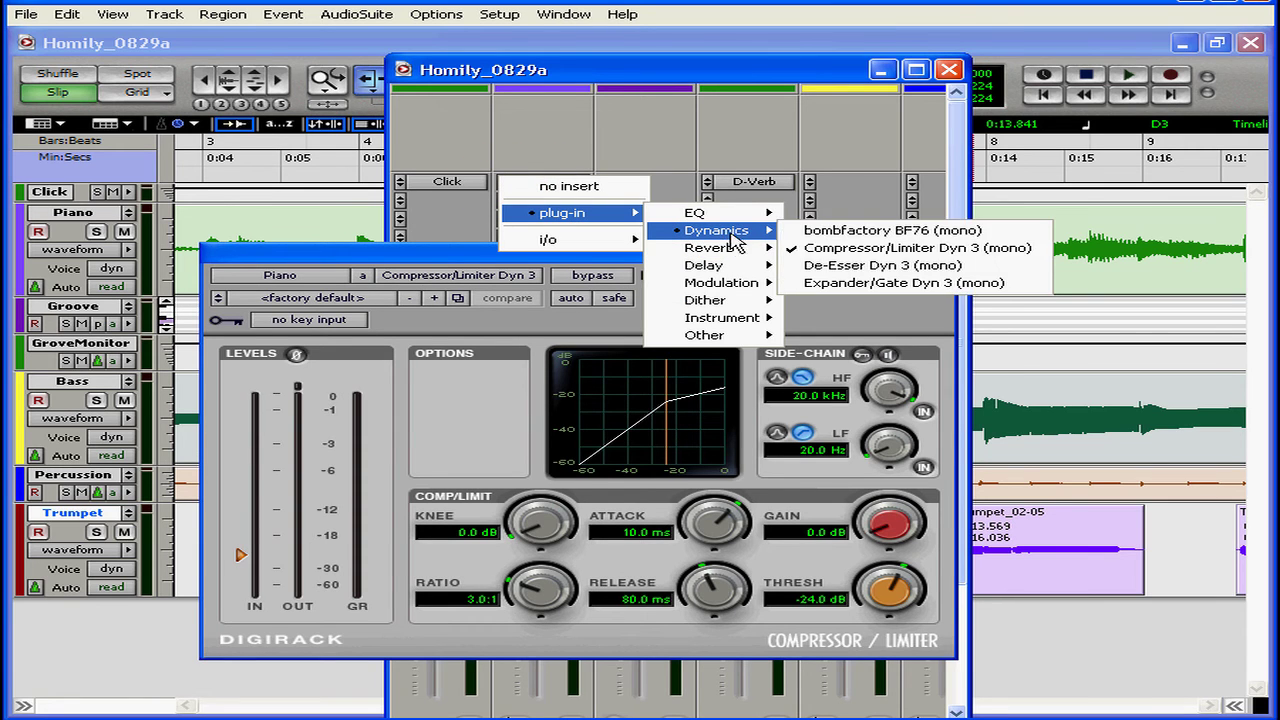
{"action": "left_click", "coordinate": [822, 265]}
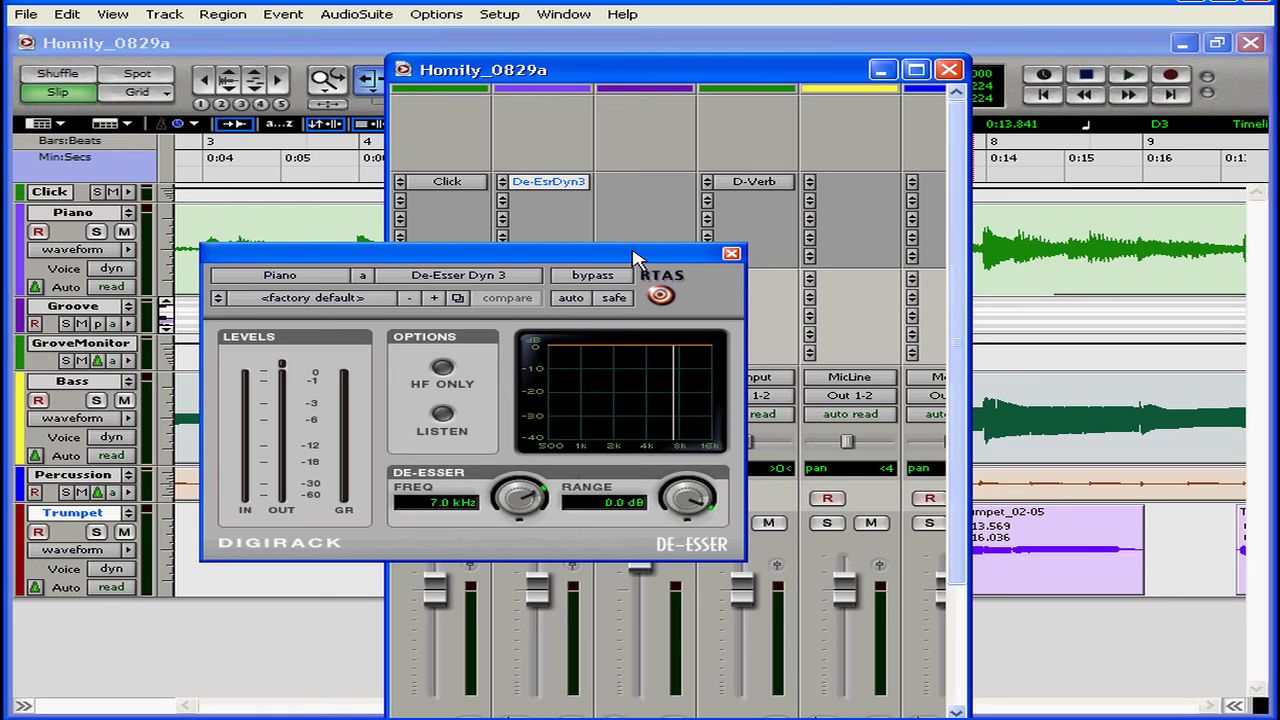
{"action": "left_click", "coordinate": [732, 253]}
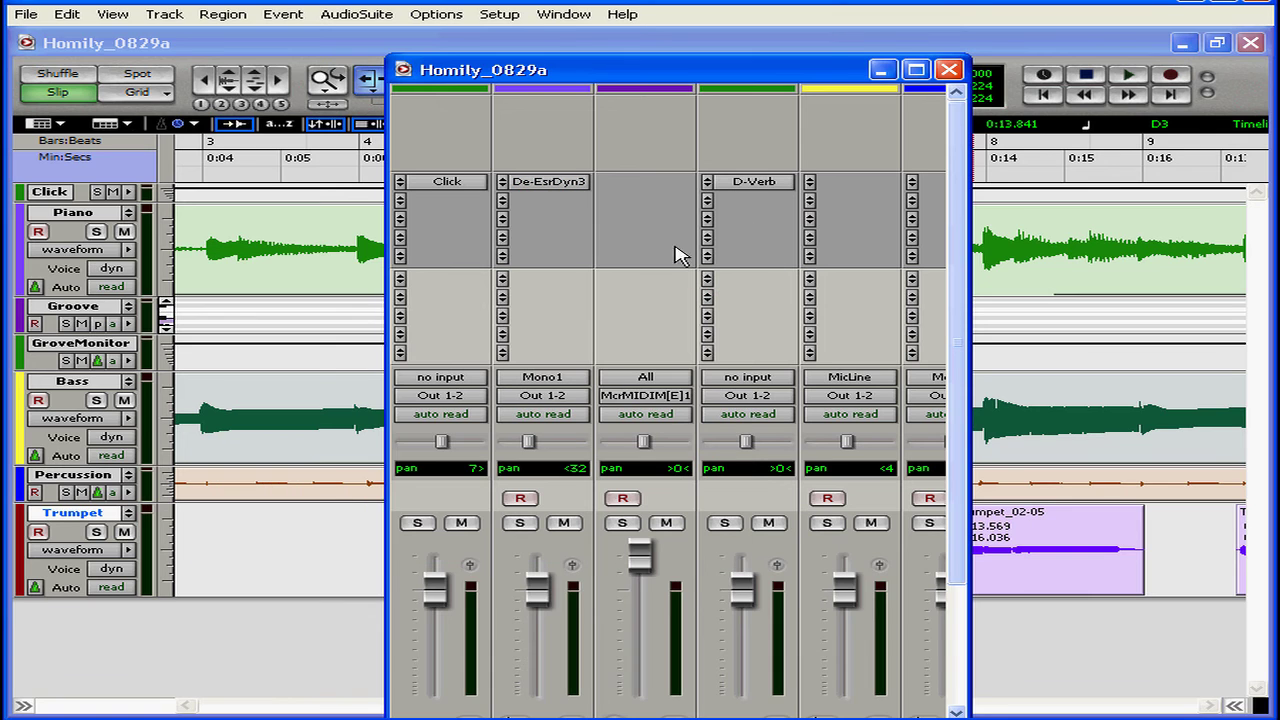
- Replace the Piano track's de-esser with Expander/Gate Dyn 3 (mono) and view its controls
{"action": "left_click", "coordinate": [502, 182]}
{"action": "mouse_move", "coordinate": [543, 212]}
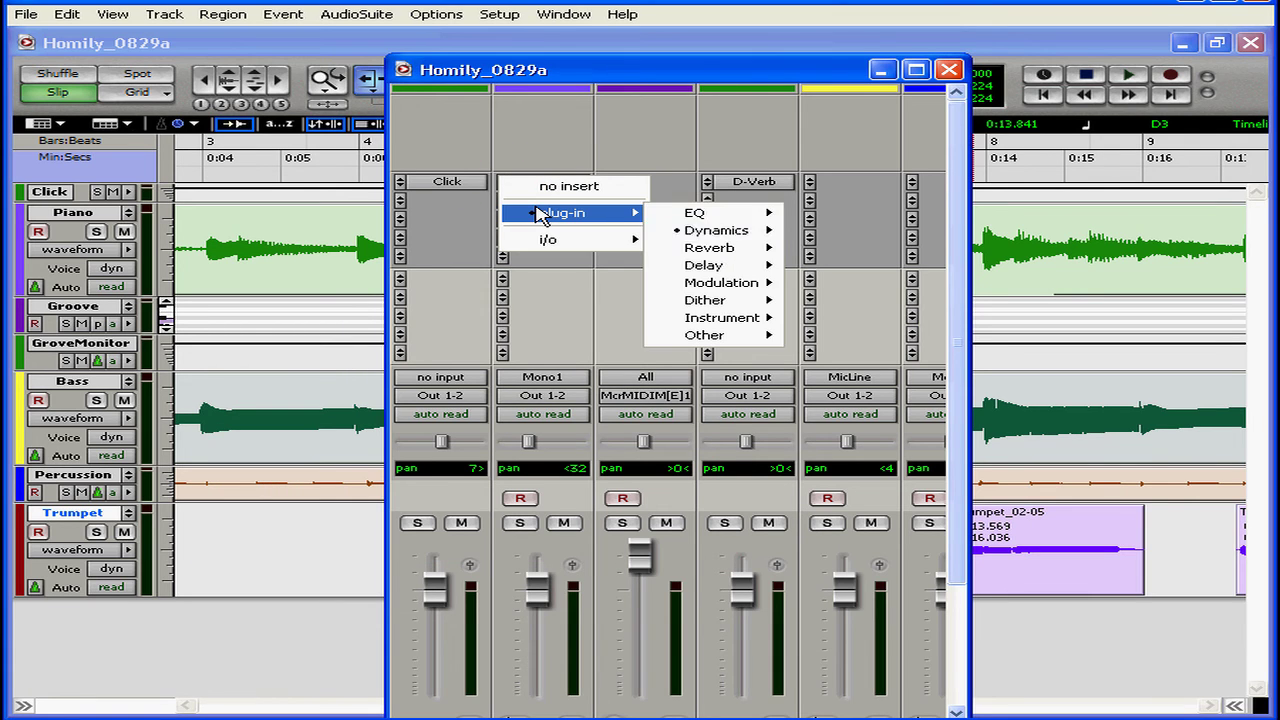
{"action": "mouse_move", "coordinate": [740, 238]}
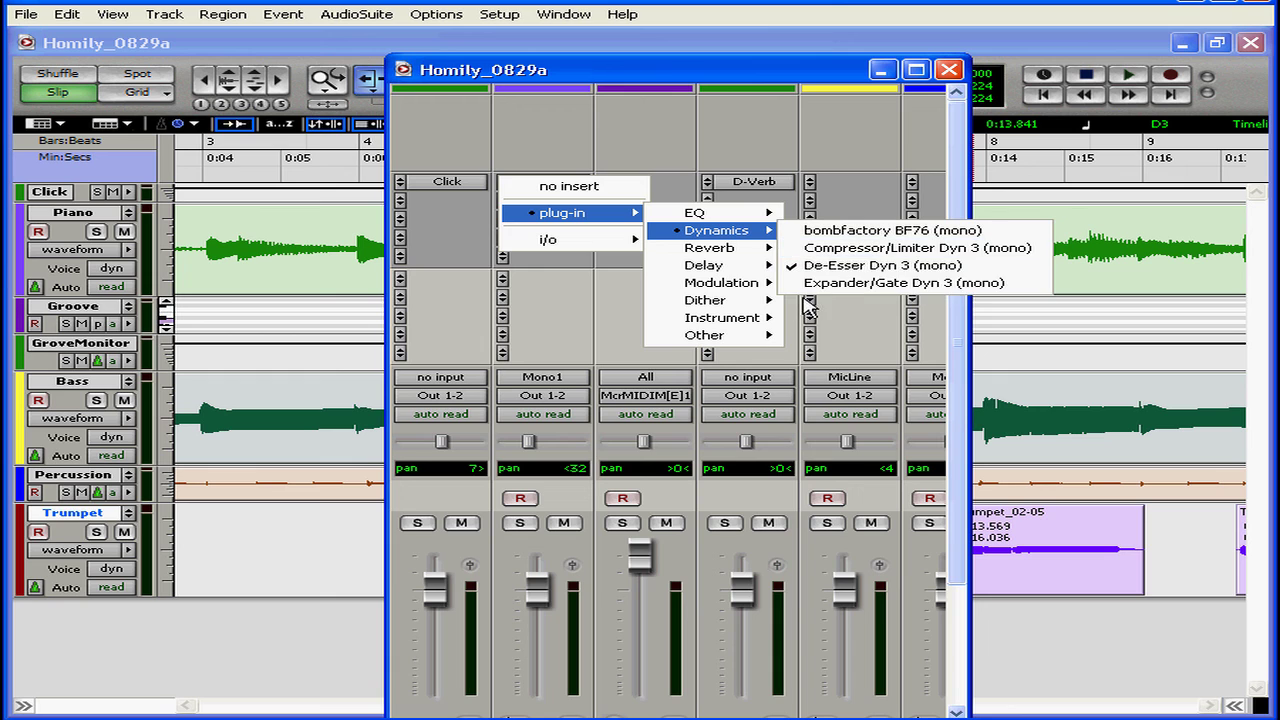
{"action": "left_click", "coordinate": [812, 284]}
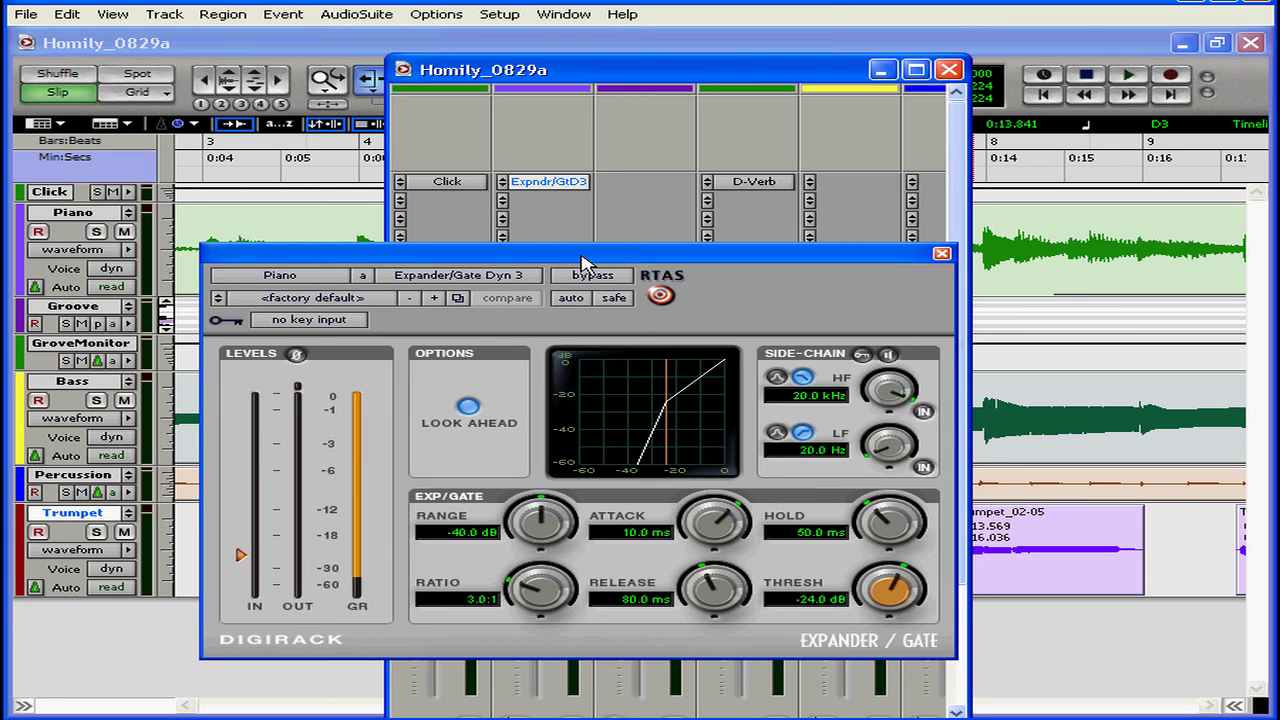
{"action": "left_click", "coordinate": [942, 253]}
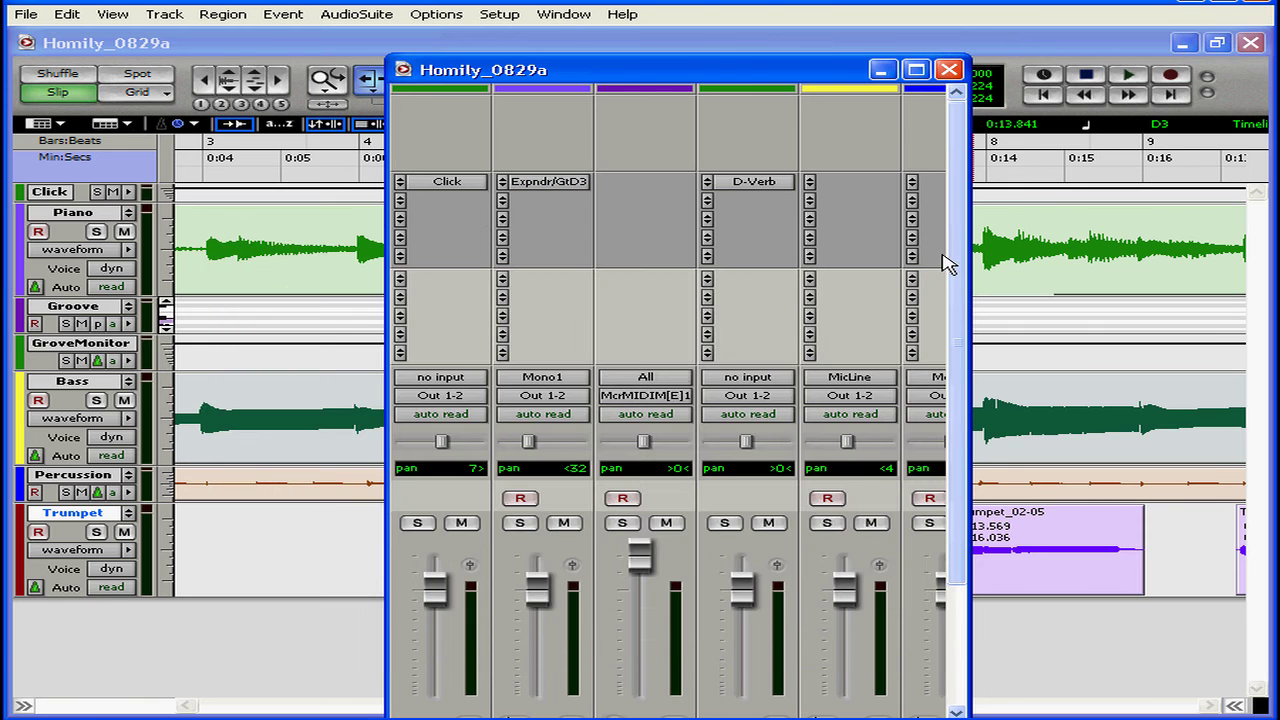
{"action": "left_click", "coordinate": [545, 183]}
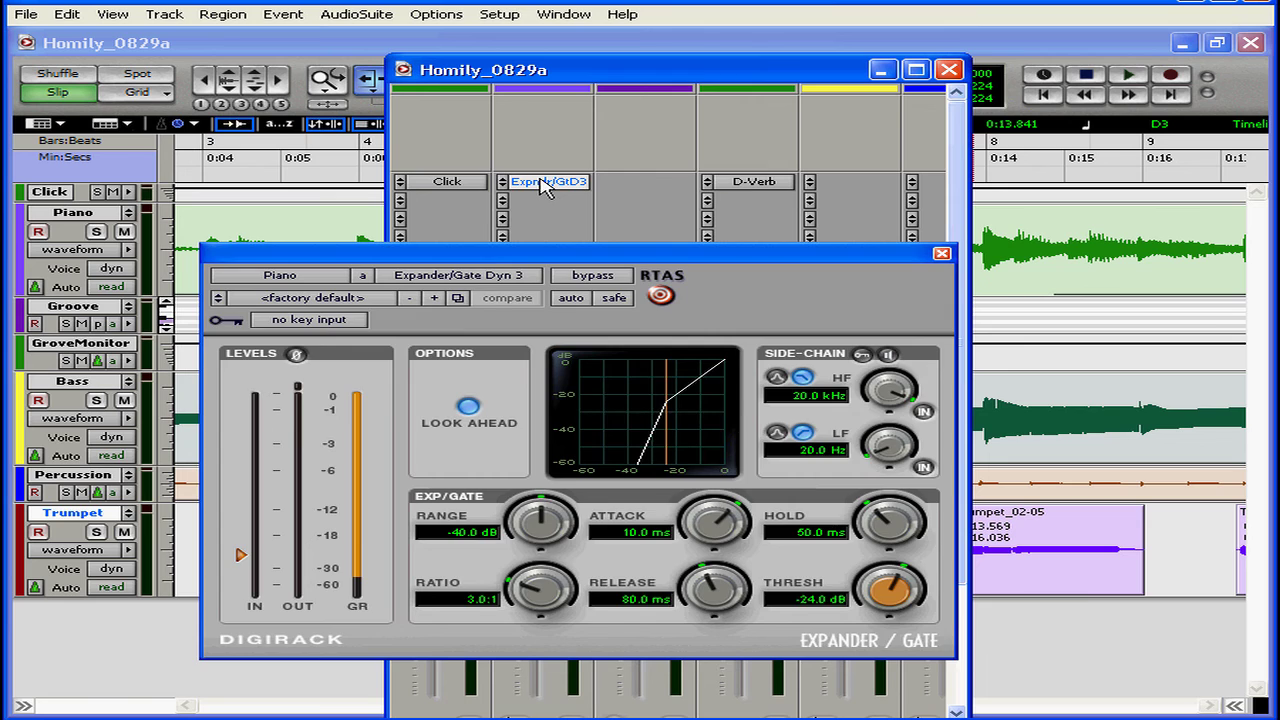
{"action": "left_click", "coordinate": [545, 183]}
- Replace the Piano track's expander/gate insert with the D-Verb (mono) reverb
{"action": "left_click", "coordinate": [504, 183]}
{"action": "mouse_move", "coordinate": [551, 228]}
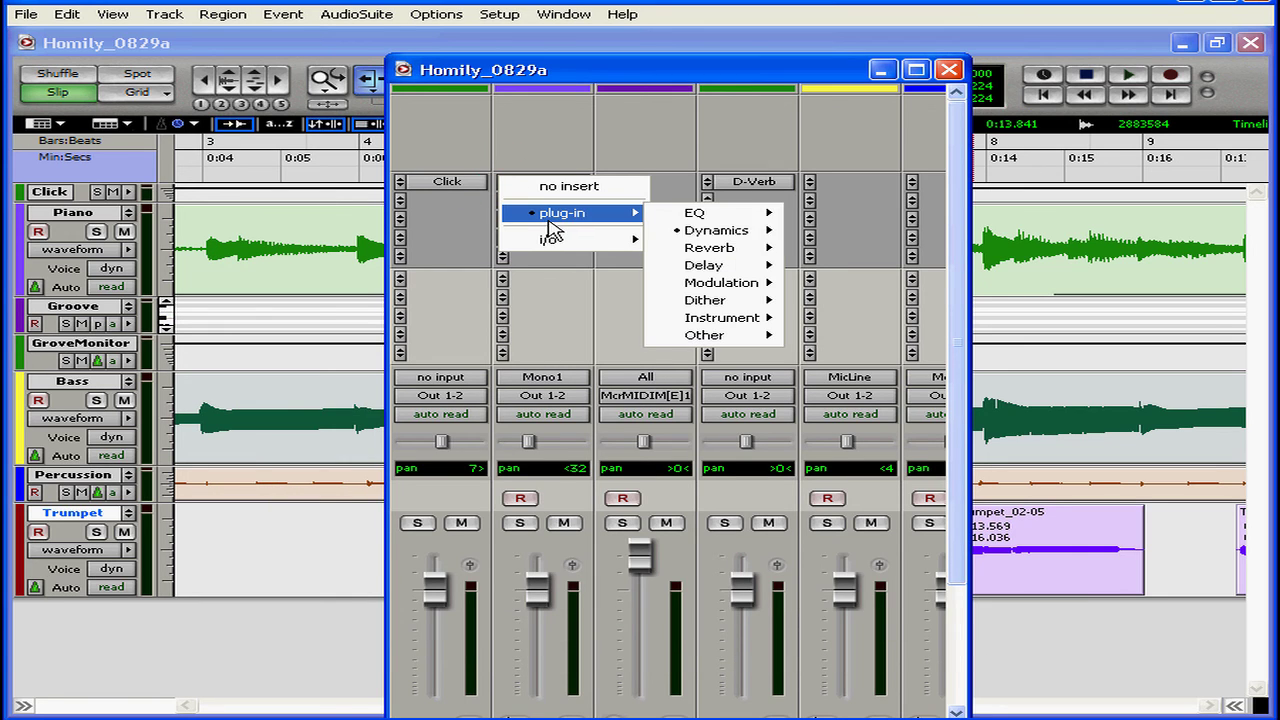
{"action": "mouse_move", "coordinate": [717, 250]}
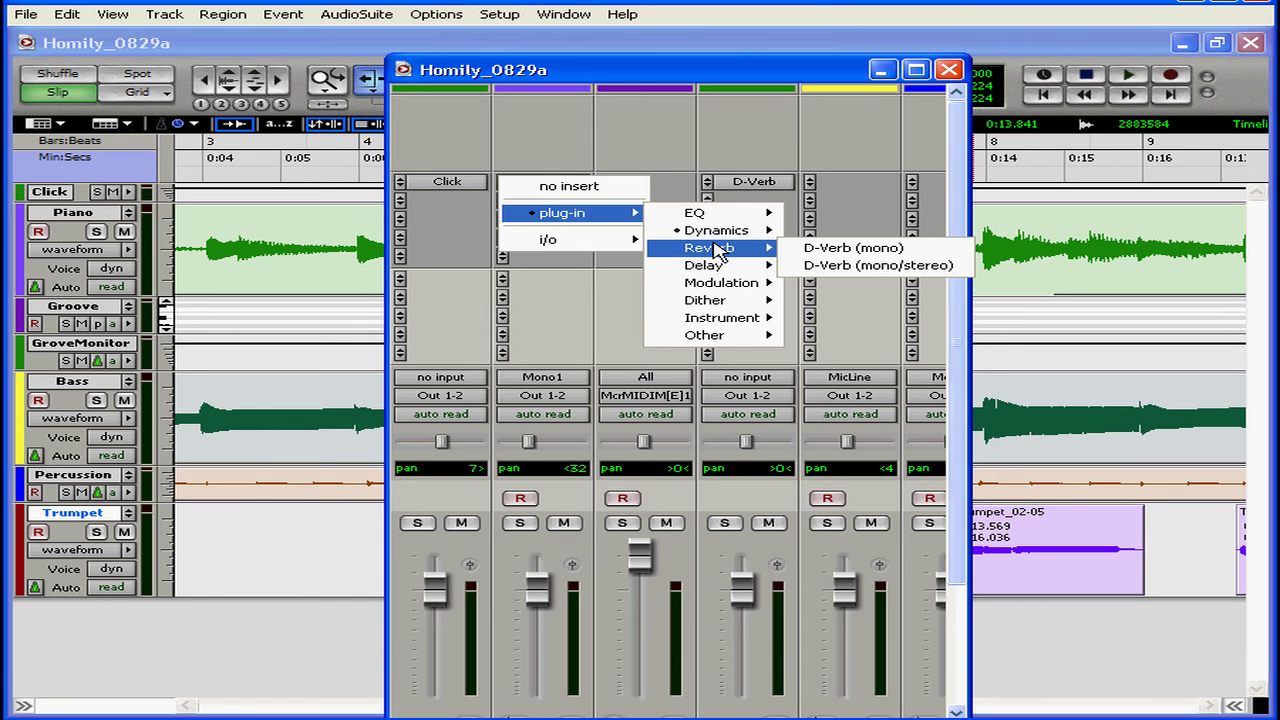
{"action": "left_click", "coordinate": [868, 248]}
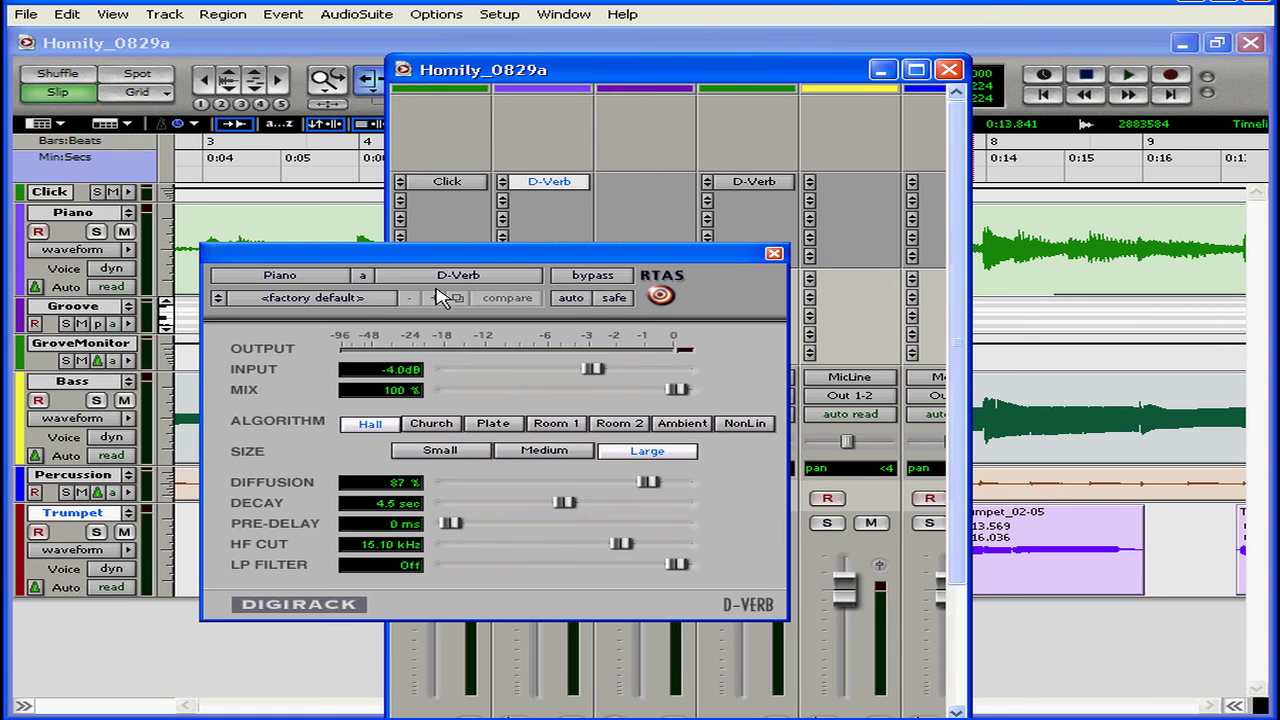
- Switch the Piano D-Verb's algorithm through Church, Plate and Room 1 to Ambient, and close its window
{"action": "left_click", "coordinate": [436, 427]}
{"action": "left_click", "coordinate": [490, 426]}
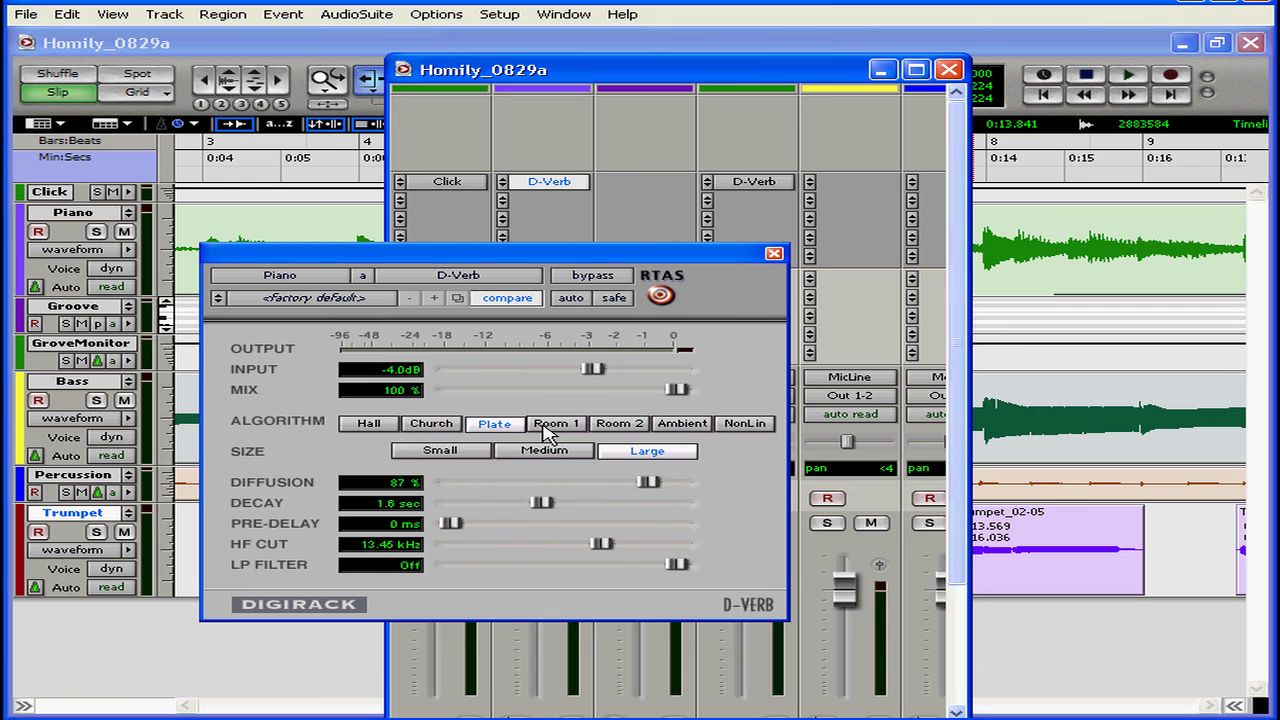
{"action": "left_click", "coordinate": [550, 425]}
{"action": "left_click", "coordinate": [690, 424]}
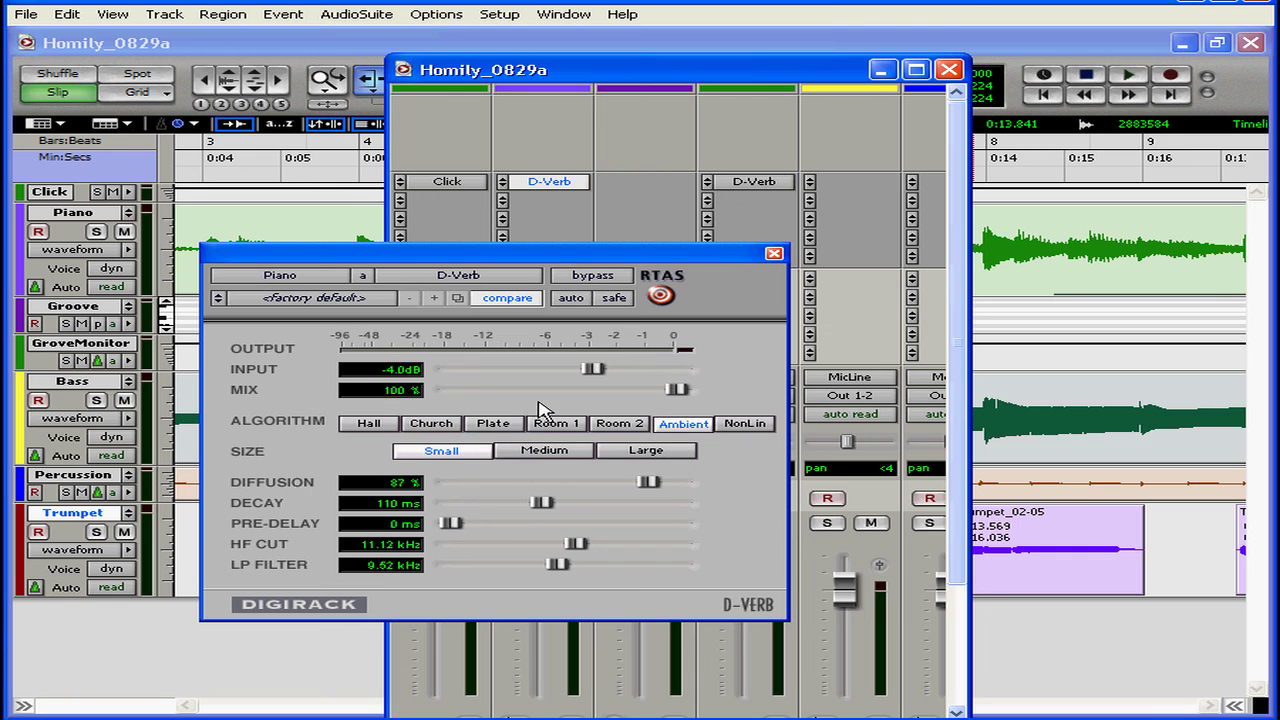
{"action": "left_click", "coordinate": [773, 254]}
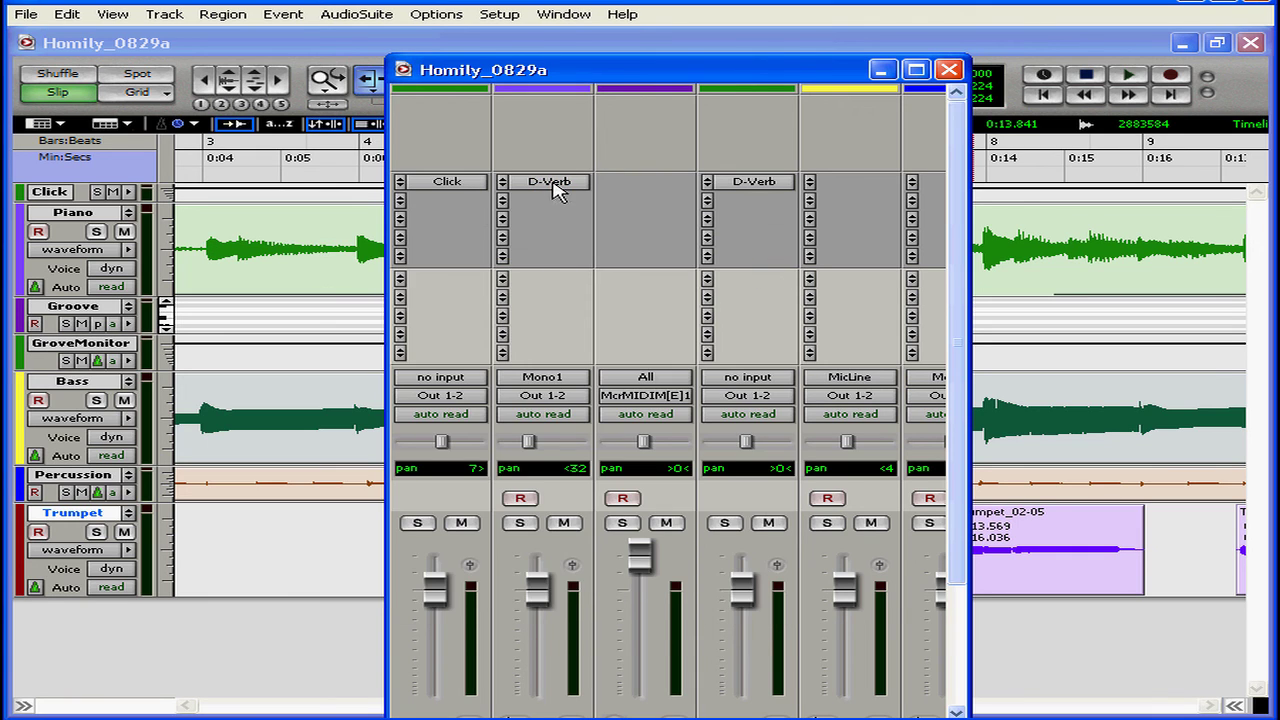
- Replace the Piano track's D-Verb with Extra Long Delay II, reposition its window to view the controls, and close it
{"action": "left_click", "coordinate": [503, 185]}
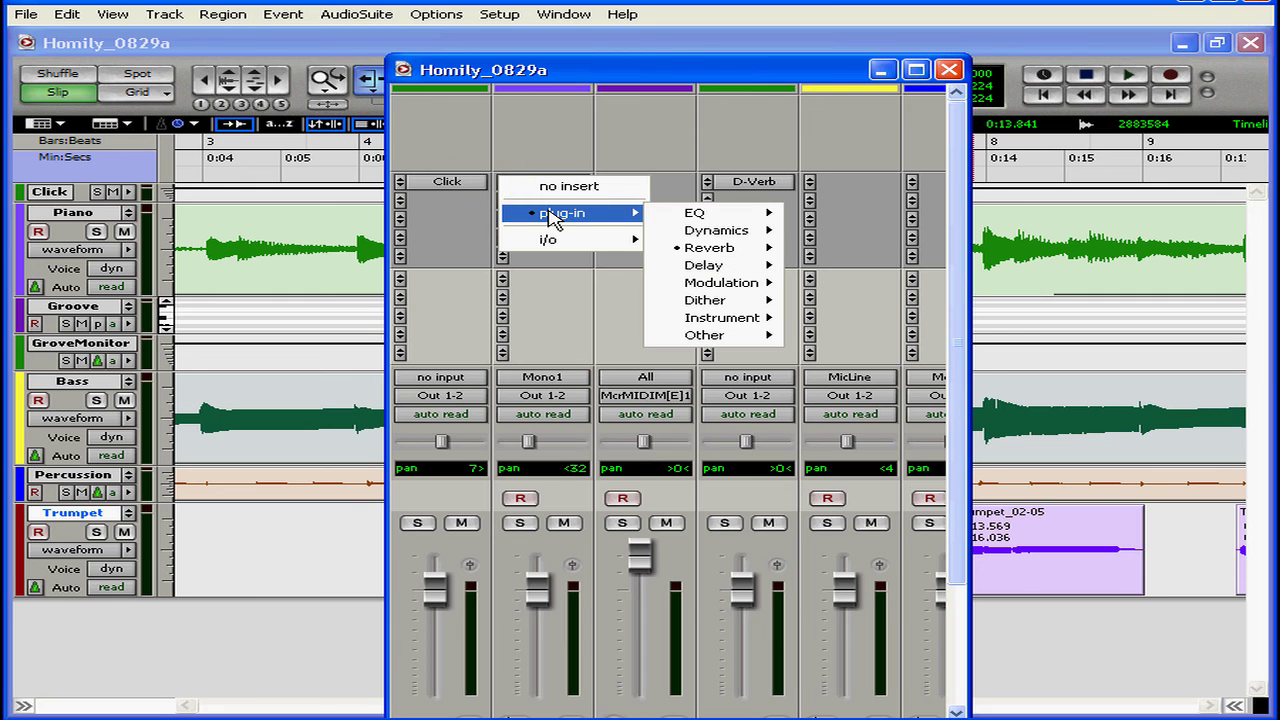
{"action": "mouse_move", "coordinate": [687, 272]}
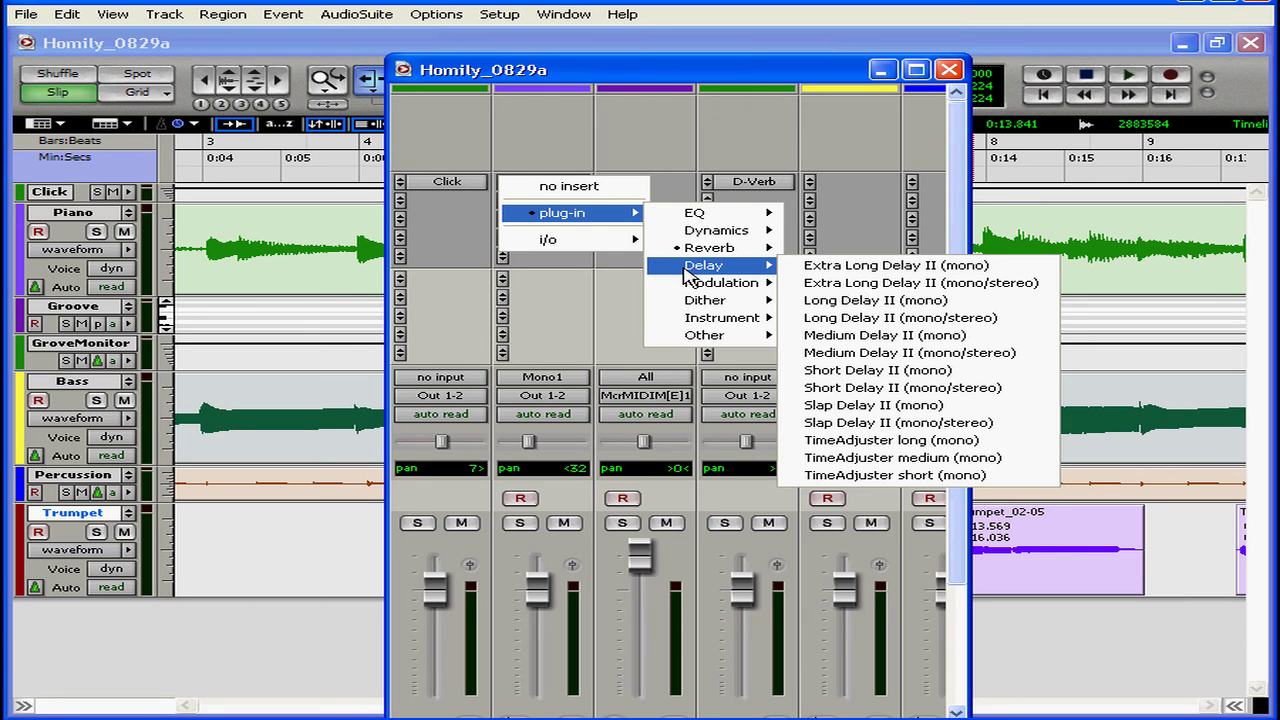
{"action": "left_click", "coordinate": [820, 282]}
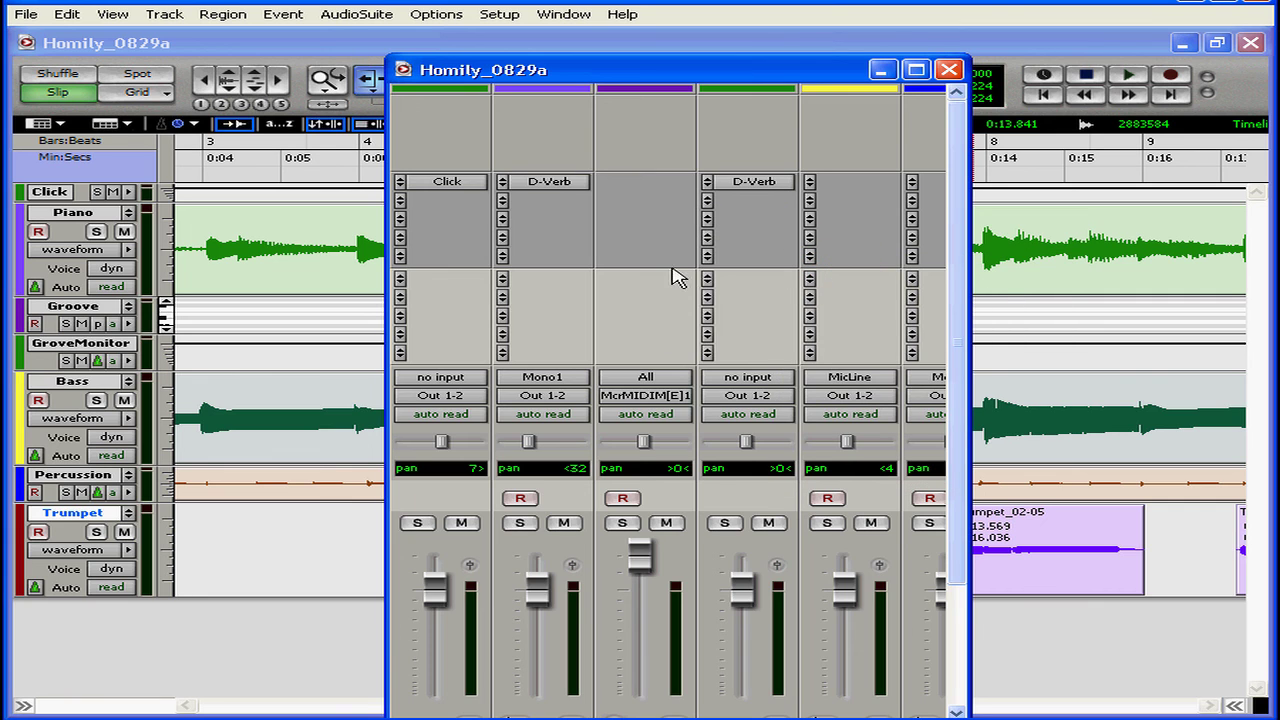
{"action": "left_click_drag", "start_coordinate": [510, 262], "coordinate": [710, 260]}
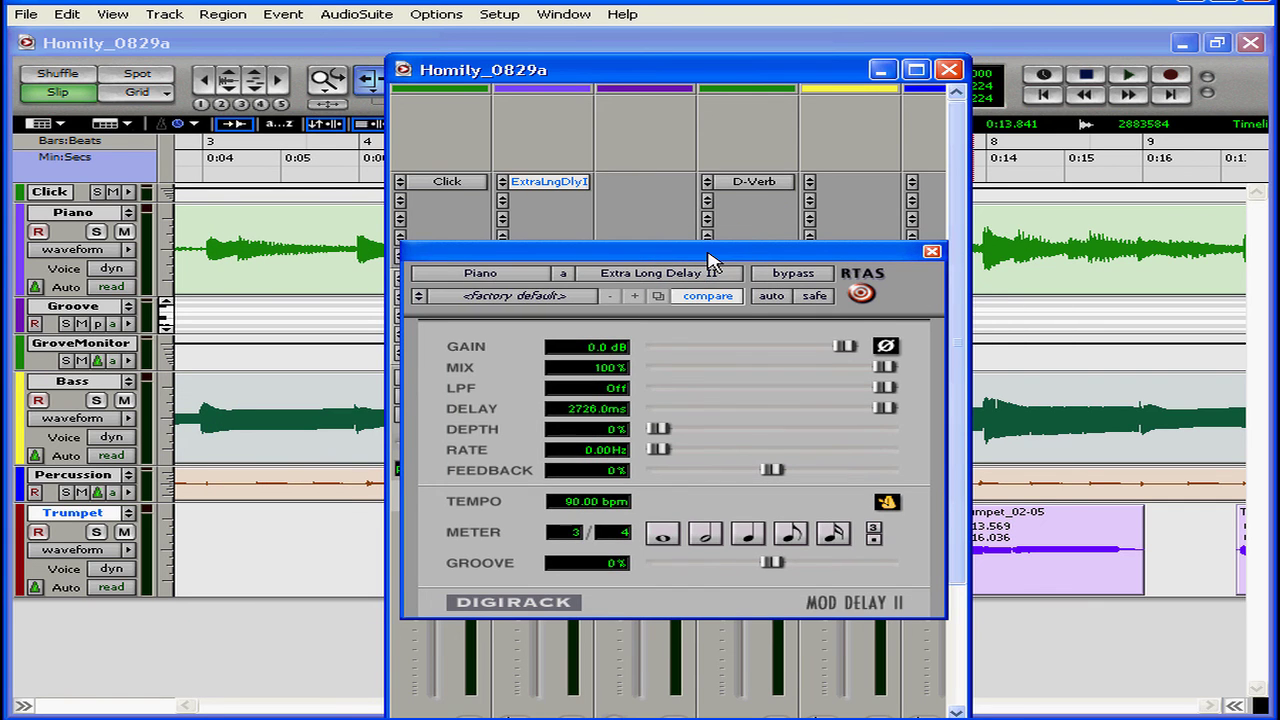
{"action": "left_click", "coordinate": [932, 253]}
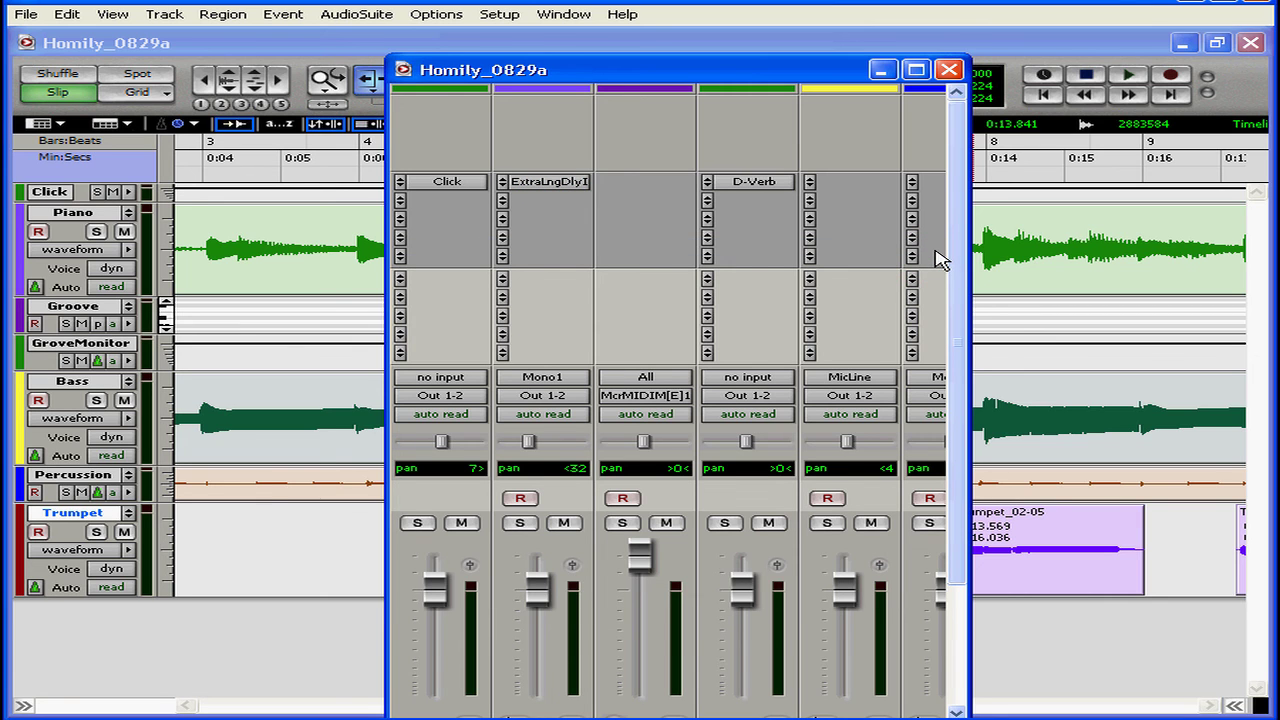
- Review the remaining plug-in categories for the Piano track's delay insert, and clear the slot to no insert
{"action": "left_click", "coordinate": [545, 182]}
{"action": "left_click", "coordinate": [545, 182]}
{"action": "left_click", "coordinate": [503, 182]}
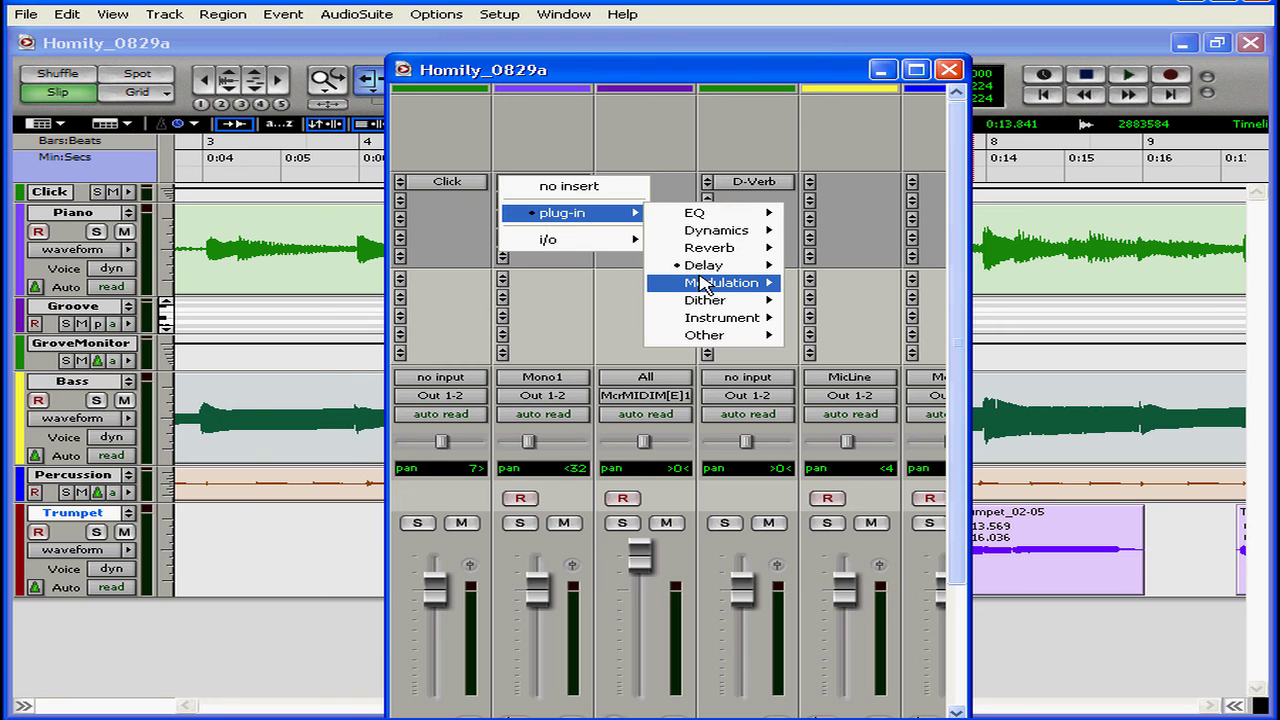
{"action": "mouse_move", "coordinate": [703, 285]}
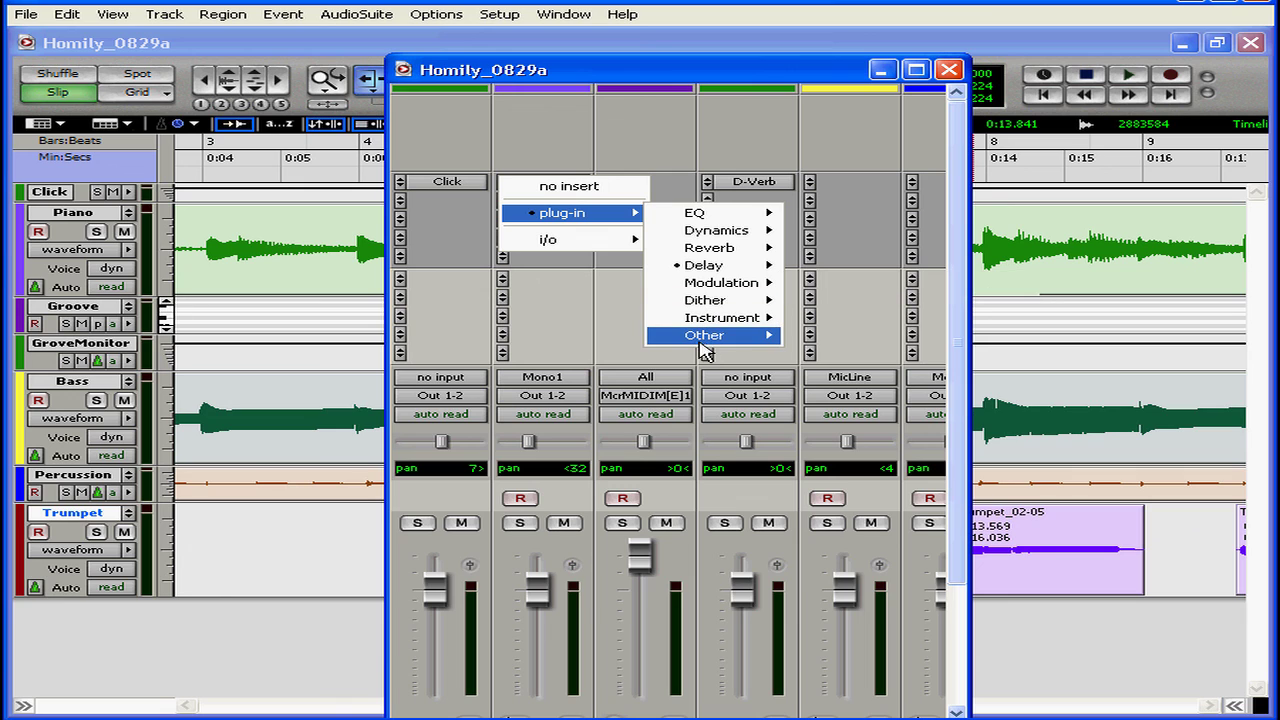
{"action": "mouse_move", "coordinate": [705, 344]}
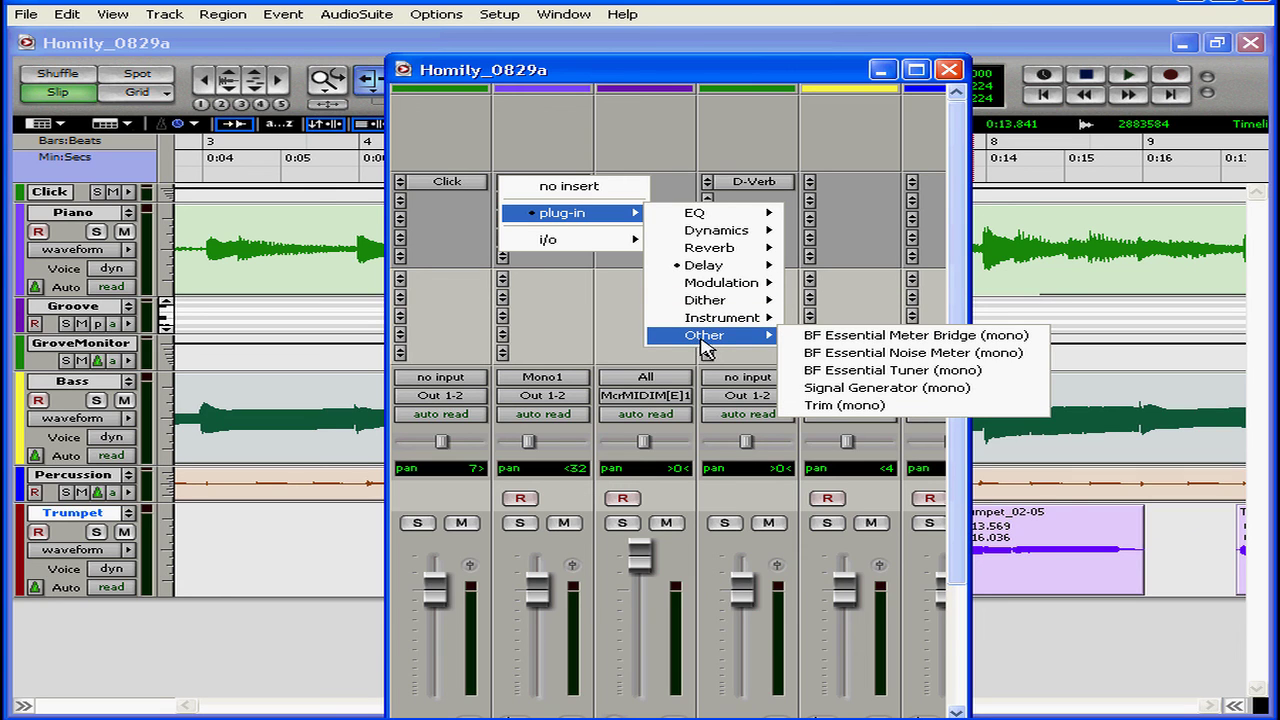
{"action": "left_click", "coordinate": [574, 190]}
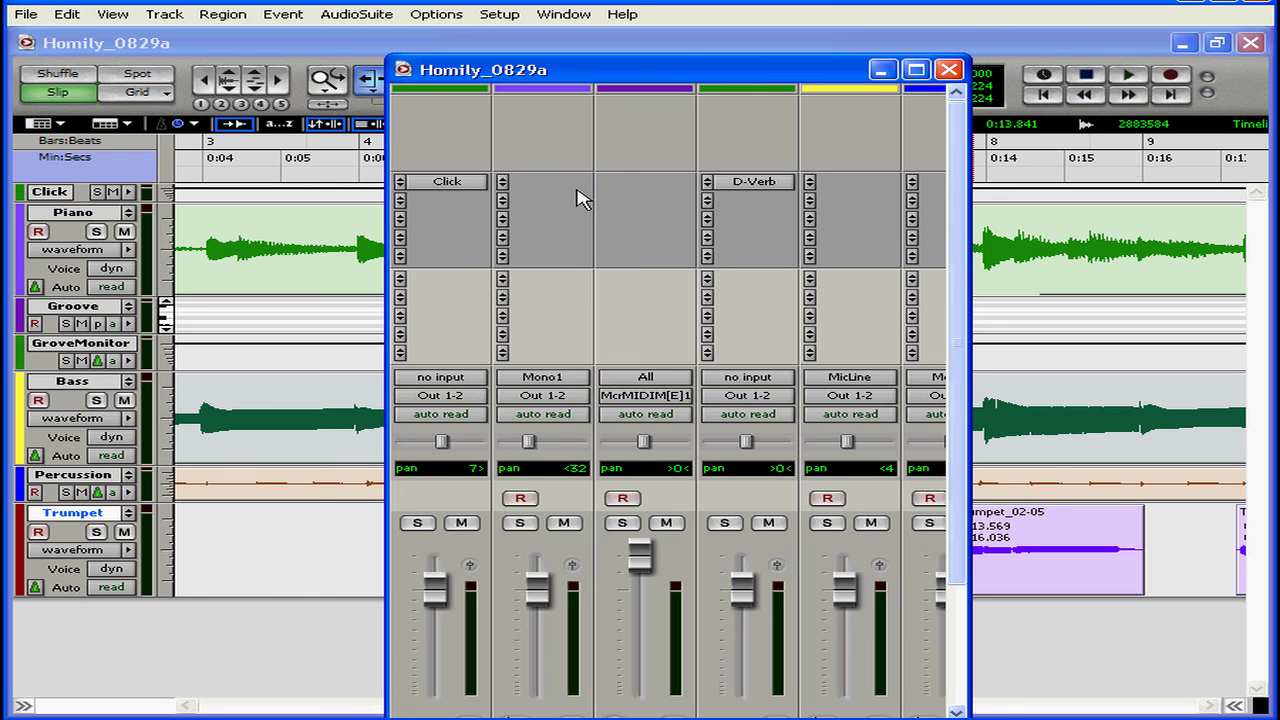